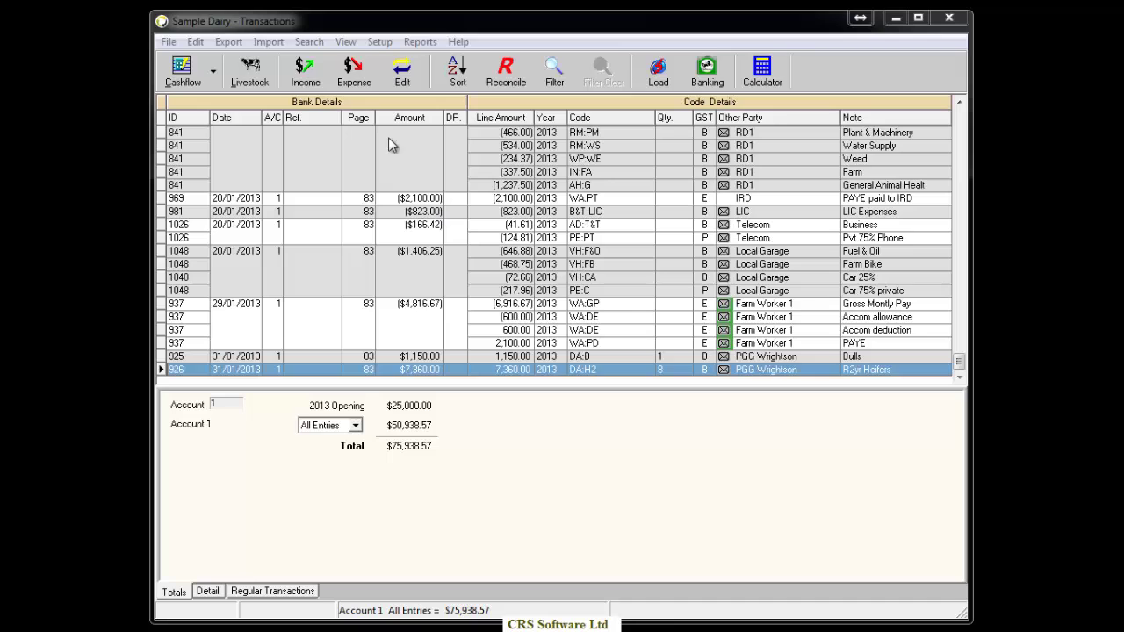
Start a new expense dated 20/04/2013 for $165.00.
{"action": "left_click", "coordinate": [365, 84]}
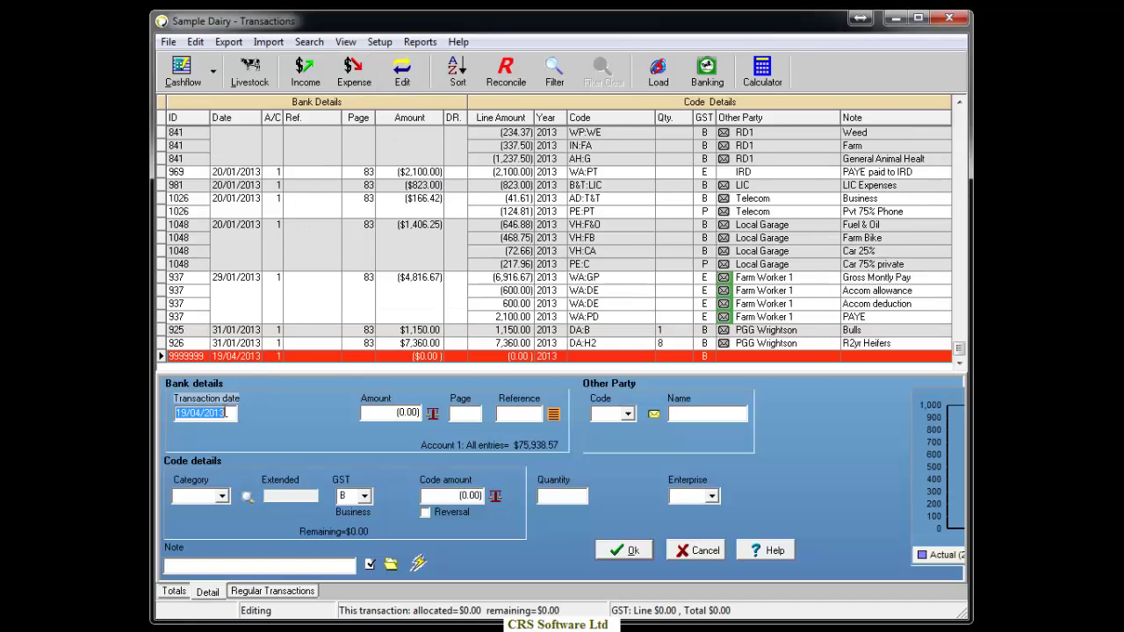
{"action": "type", "text": "2"}
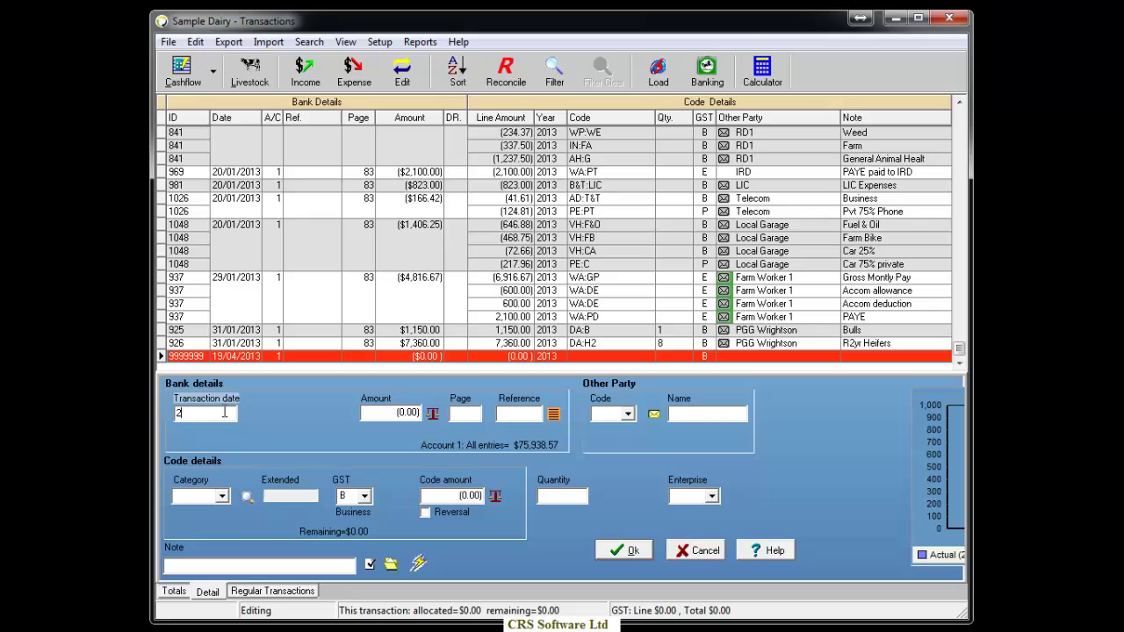
{"action": "type", "text": "0/04/2013"}
{"action": "key", "text": "Tab"}
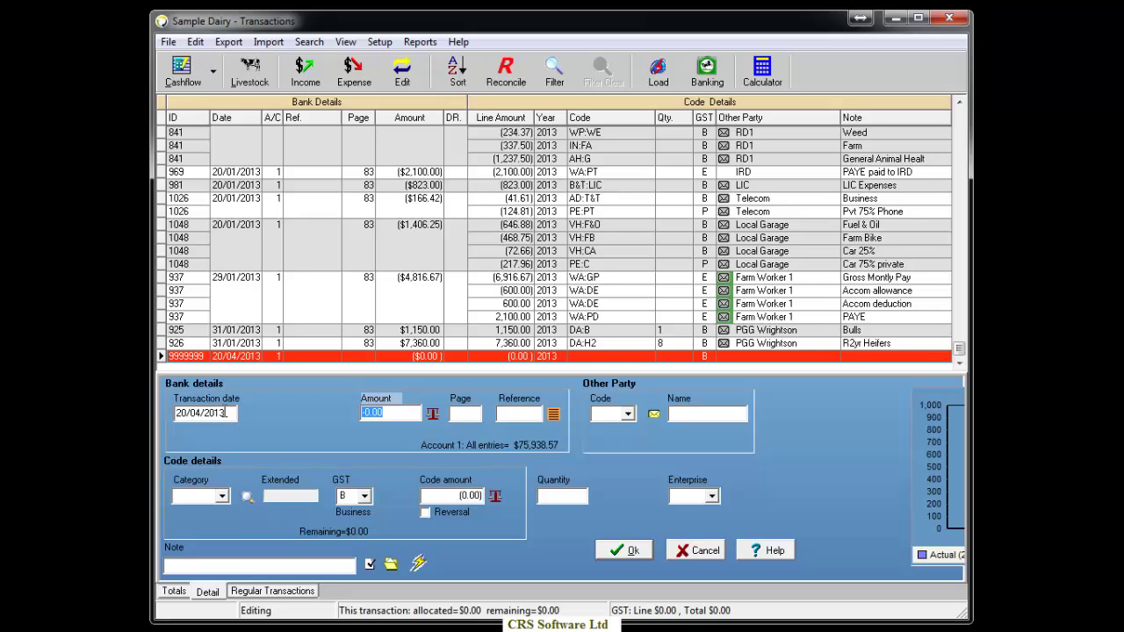
{"action": "type", "text": "165.00"}
{"action": "key", "text": "Tab"}
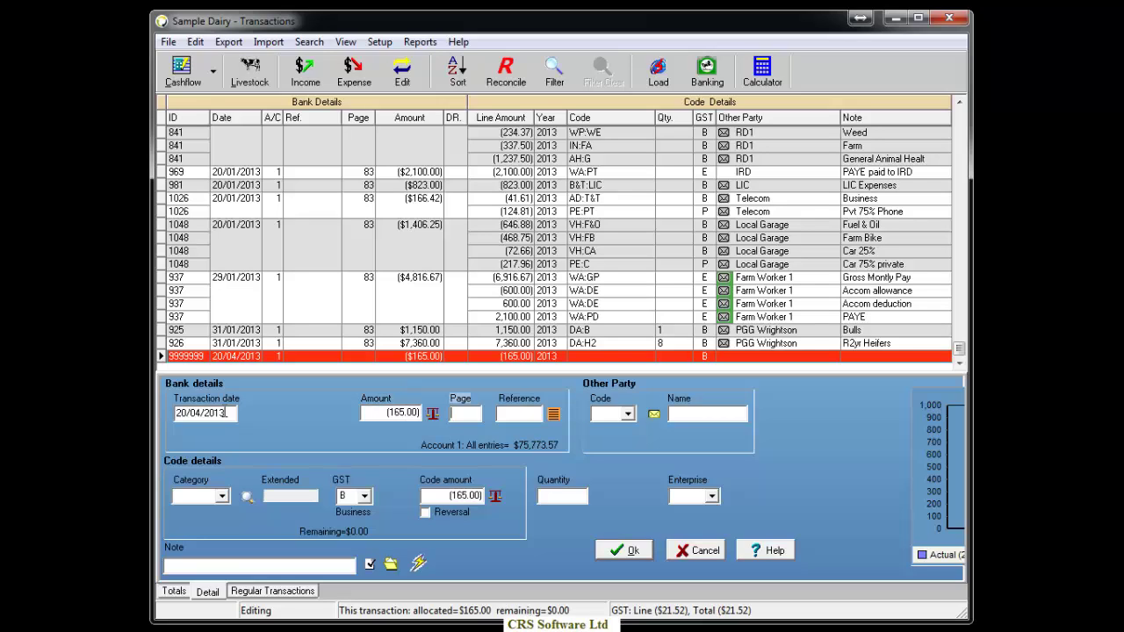
Give the expense reference 100456 and choose The Vet as the other party.
{"action": "left_click", "coordinate": [519, 414]}
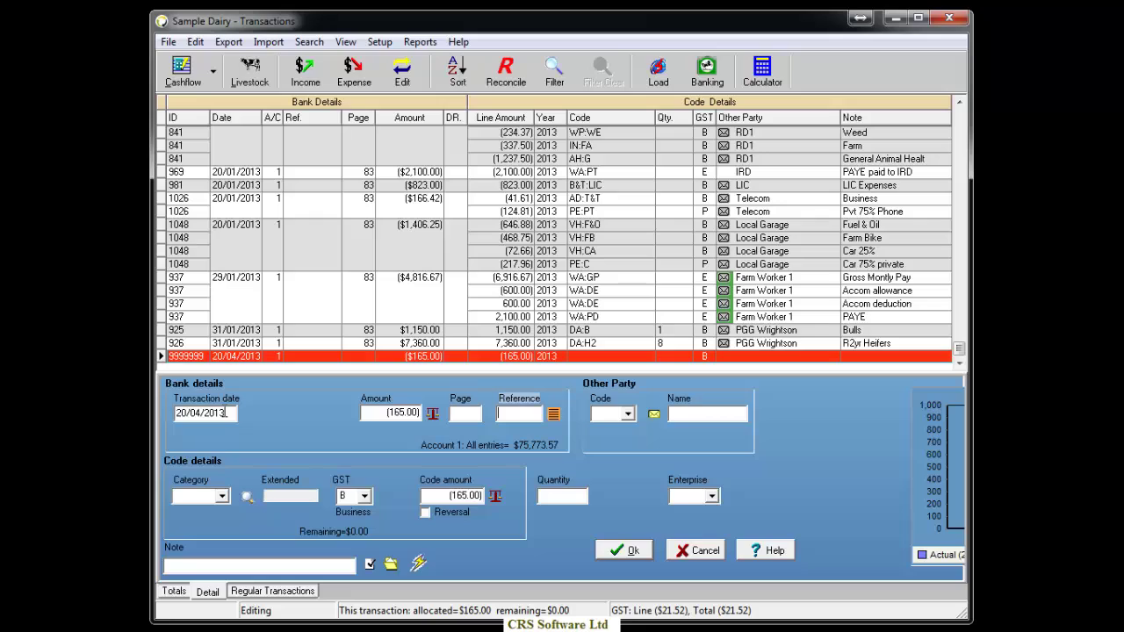
{"action": "type", "text": "100456"}
{"action": "key", "text": "Tab"}
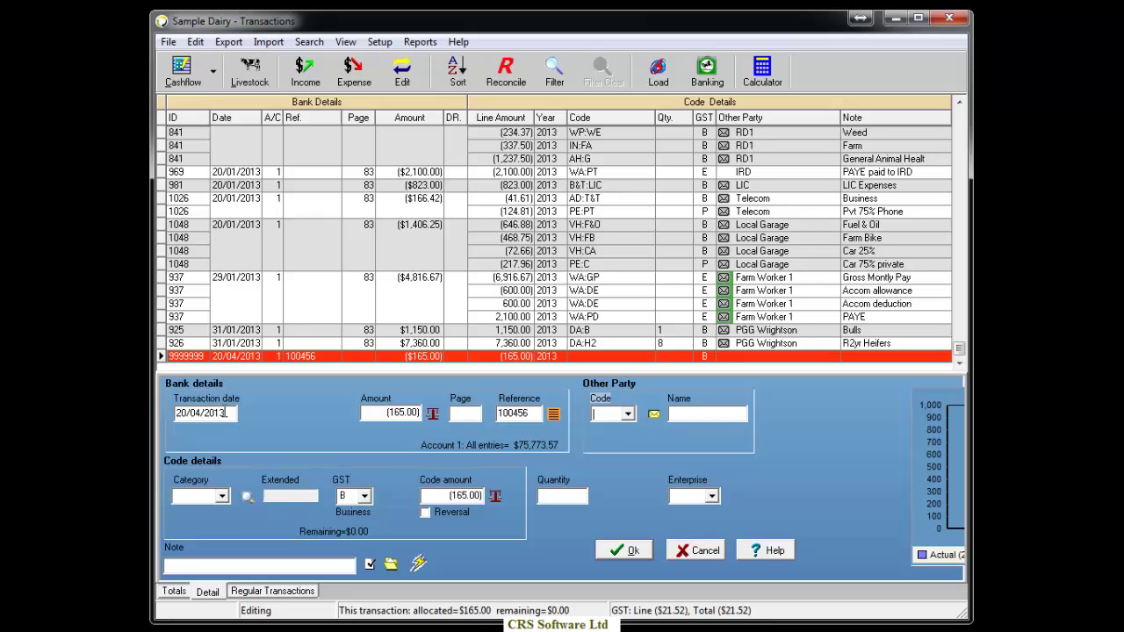
{"action": "type", "text": "t"}
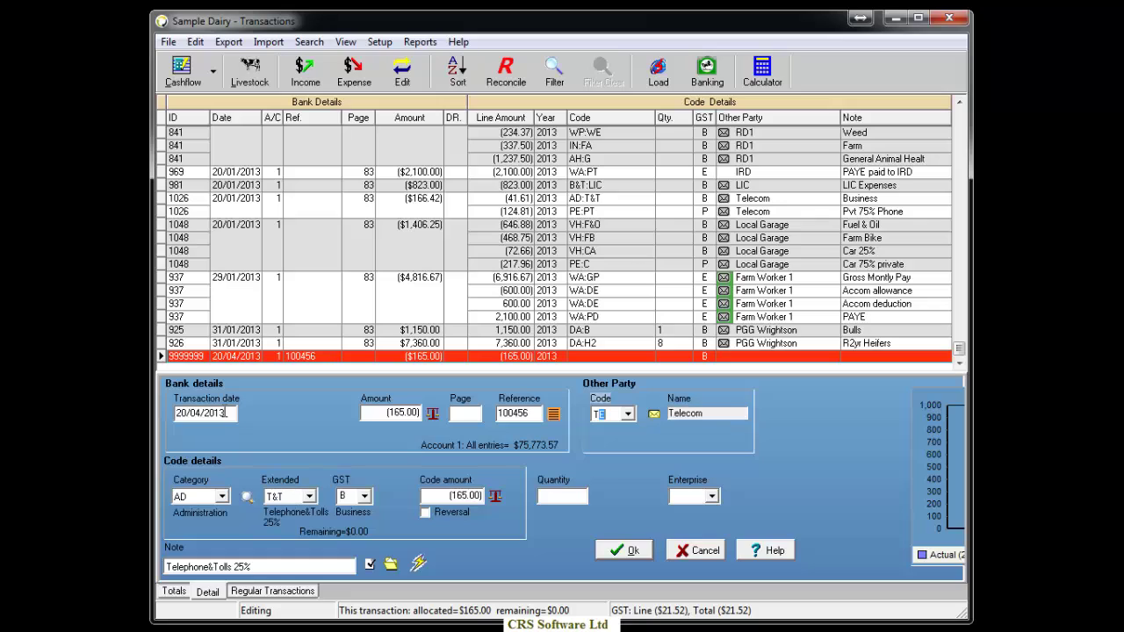
{"action": "key", "text": "F4"}
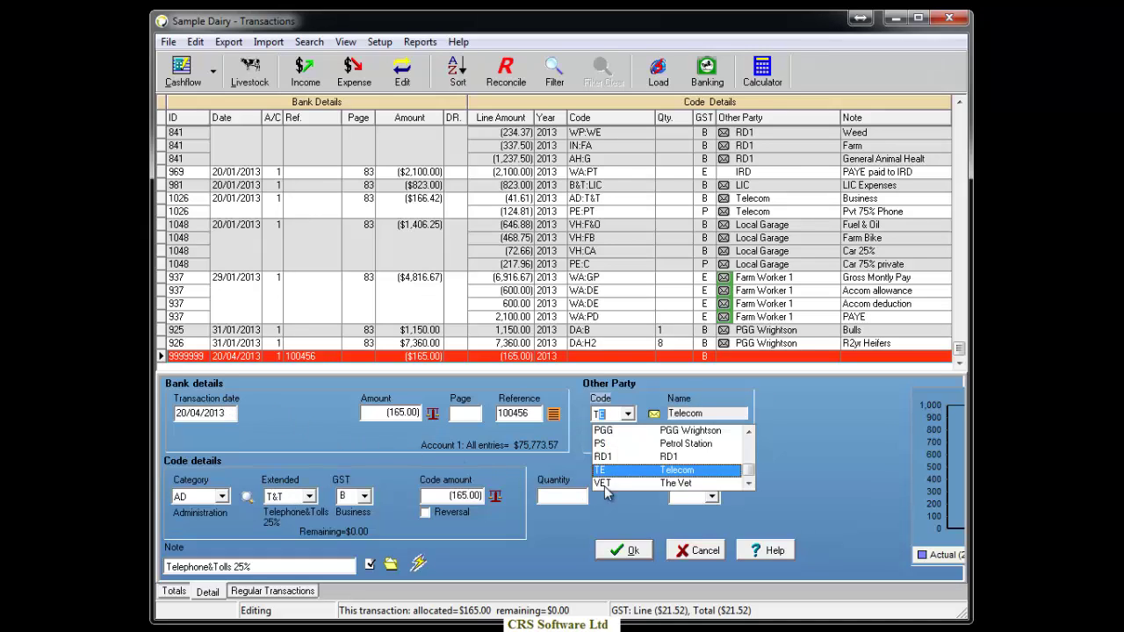
{"action": "left_click", "coordinate": [615, 484]}
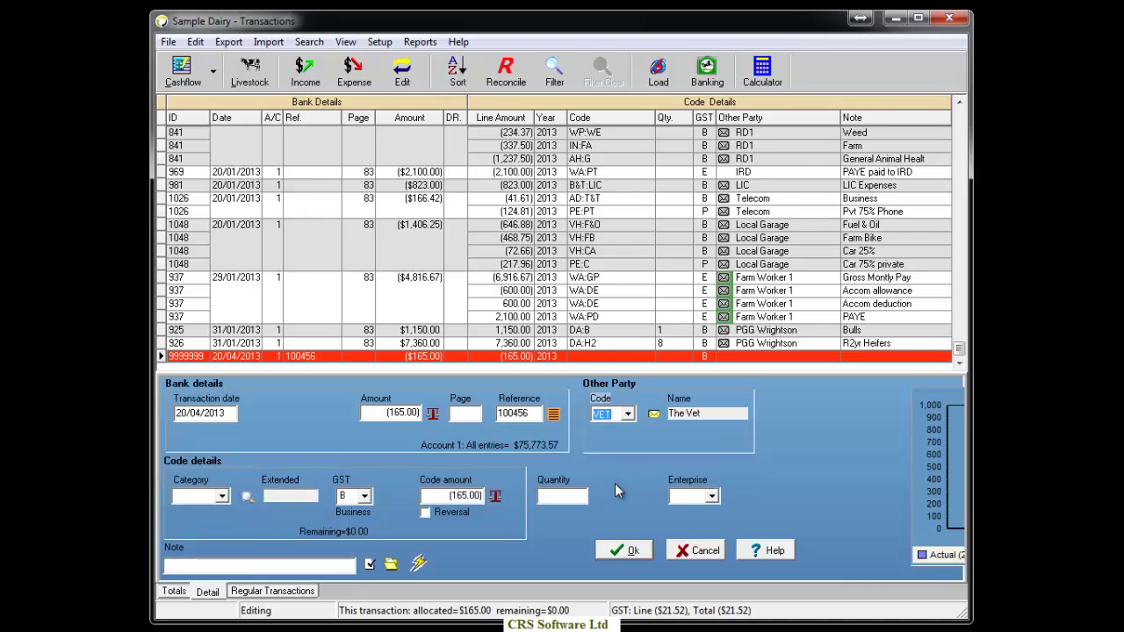
Code the expense to Animal Health, Vet subcategory, keeping Business GST.
{"action": "left_click", "coordinate": [223, 497]}
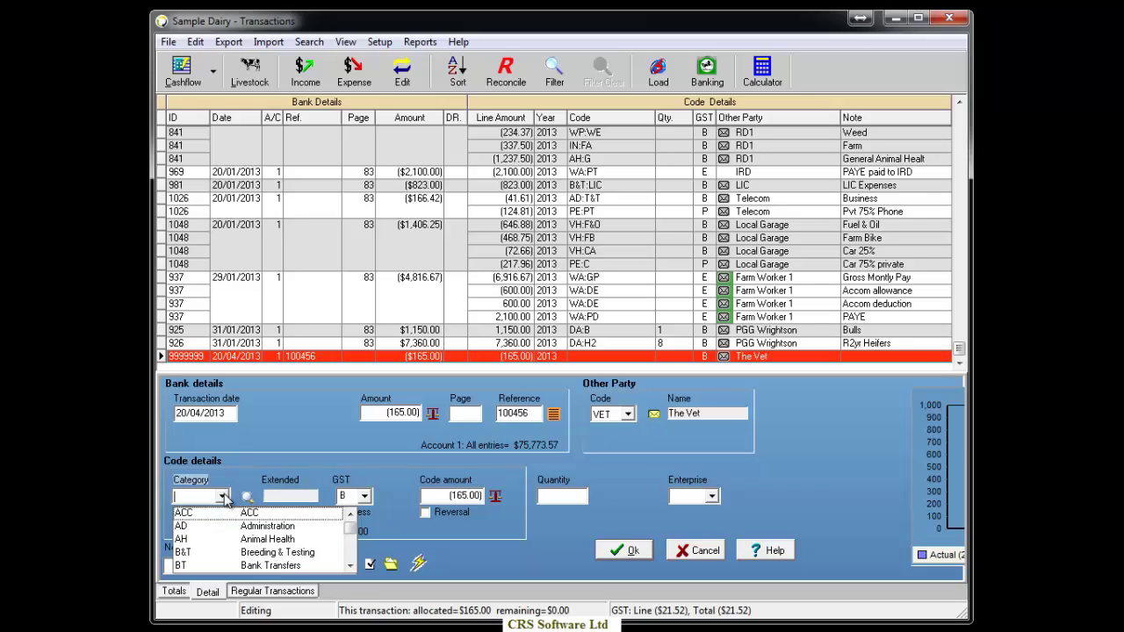
{"action": "left_click", "coordinate": [232, 538]}
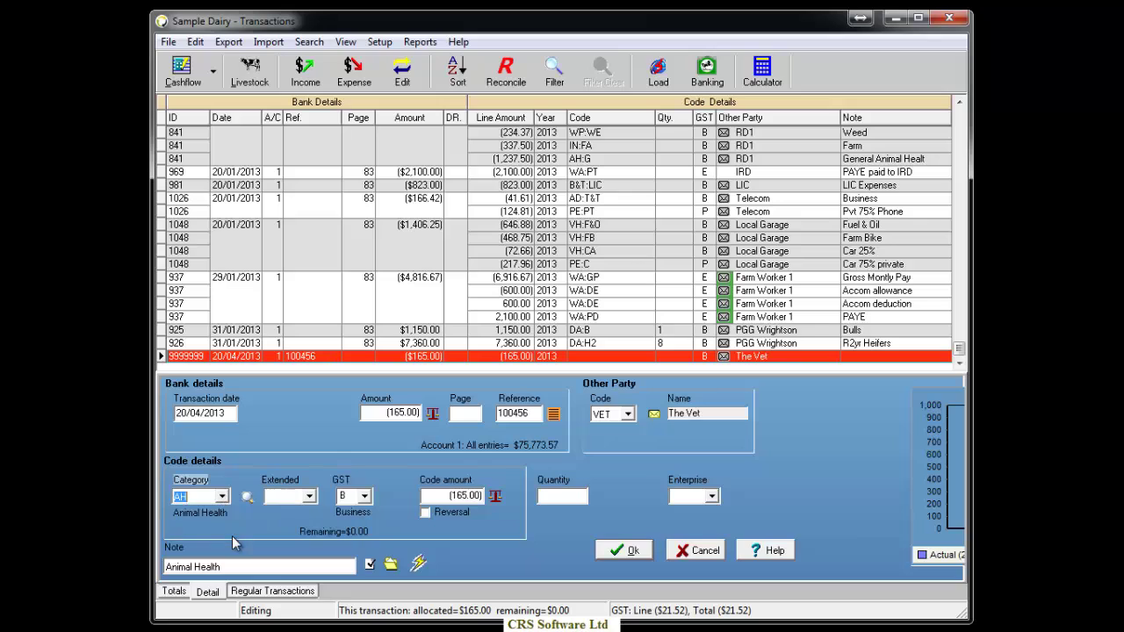
{"action": "left_click", "coordinate": [309, 497]}
{"action": "scroll", "coordinate": [311, 518], "scroll_direction": "up", "scroll_amount": 5}
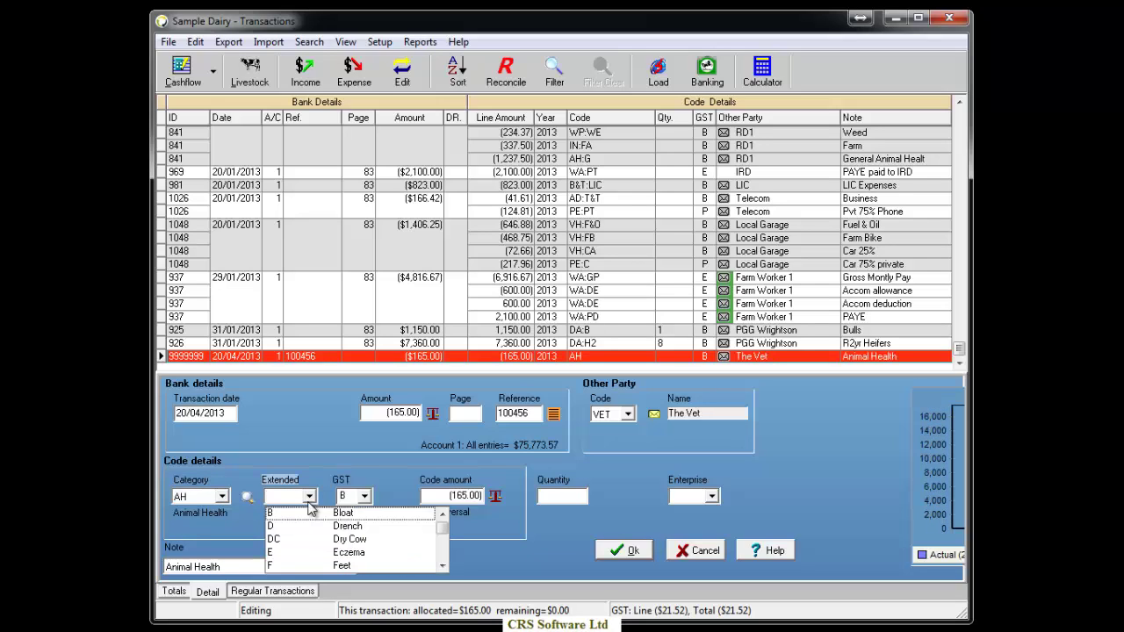
{"action": "left_click", "coordinate": [446, 567]}
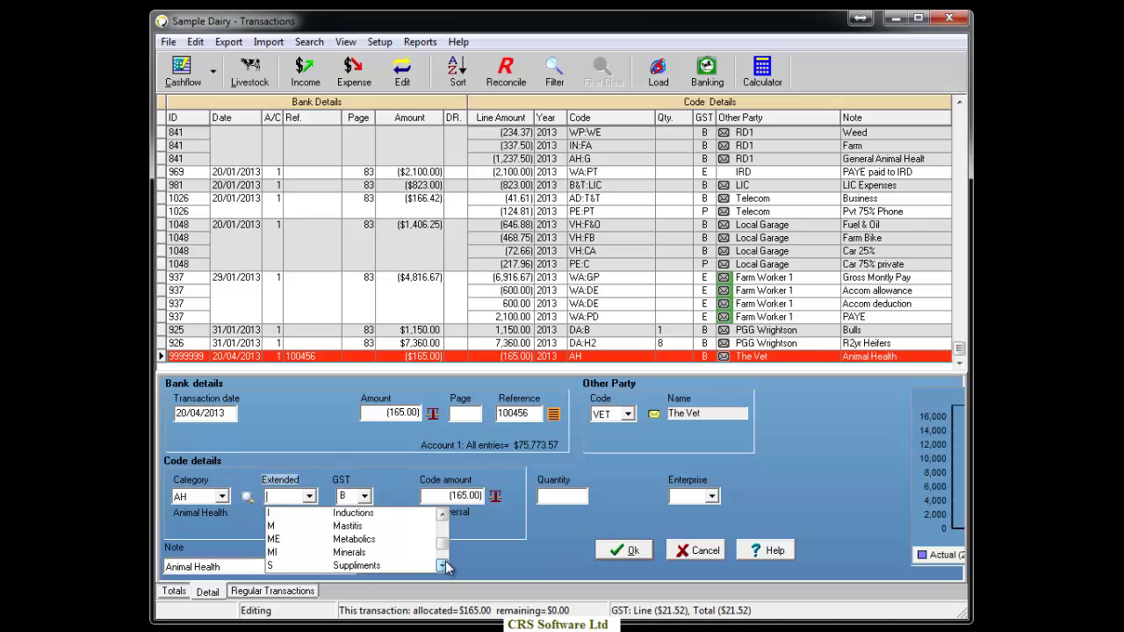
{"action": "left_click", "coordinate": [391, 566]}
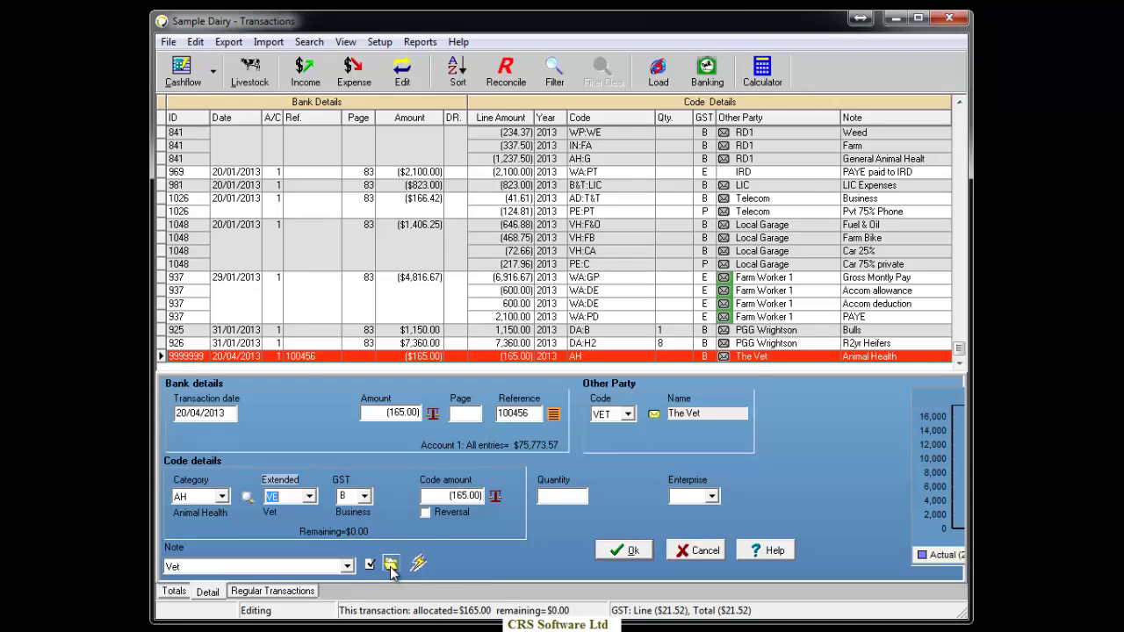
{"action": "left_click", "coordinate": [364, 497]}
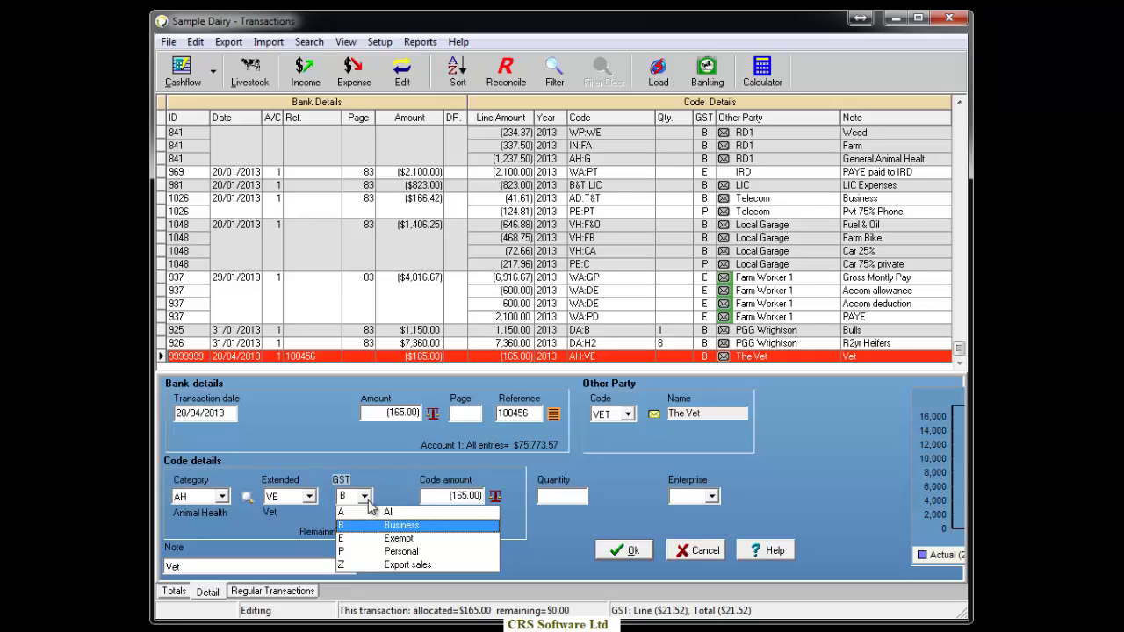
{"action": "left_click", "coordinate": [368, 503]}
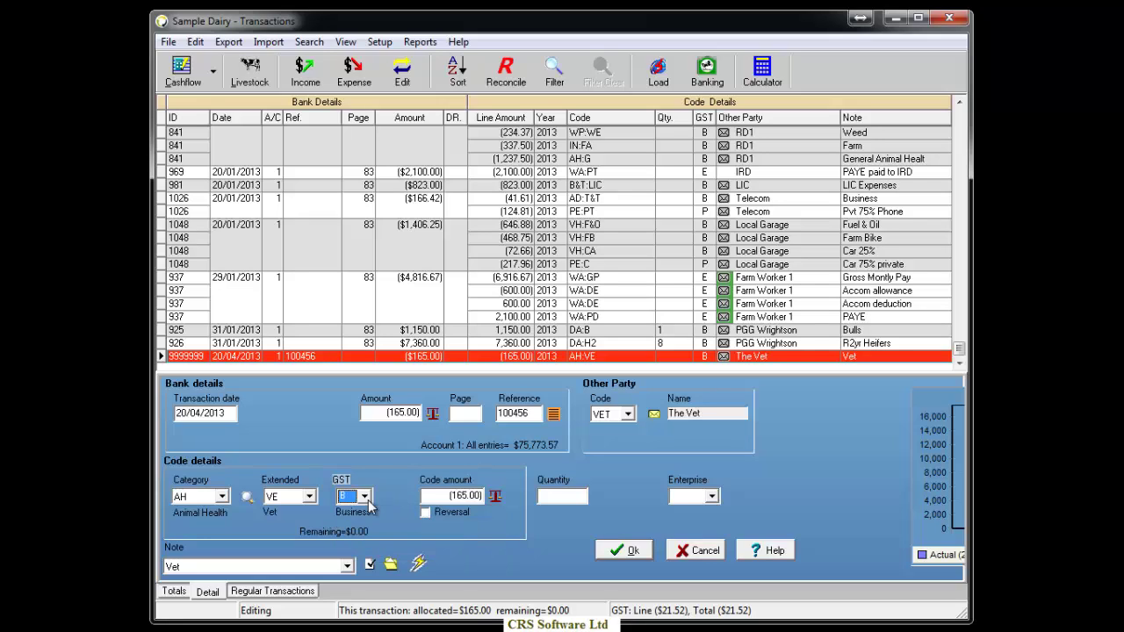
Replace the note with 'Vet Visit' and save the vet expense.
{"action": "left_click", "coordinate": [195, 566]}
{"action": "type", "text": "Vet Vis"}
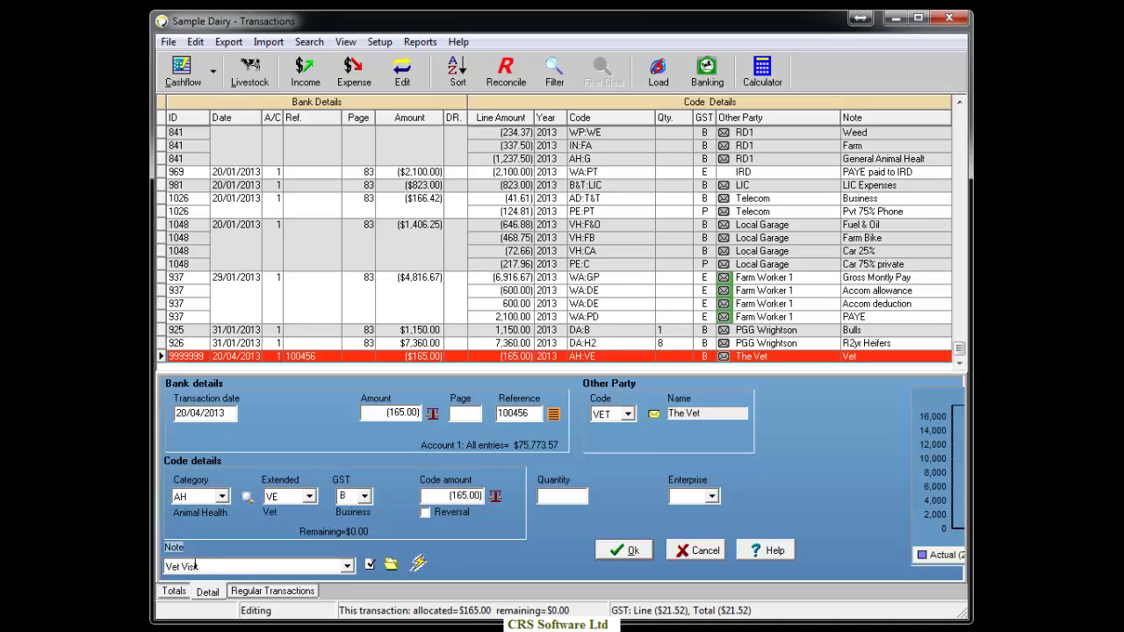
{"action": "type", "text": "it"}
{"action": "left_click", "coordinate": [622, 552]}
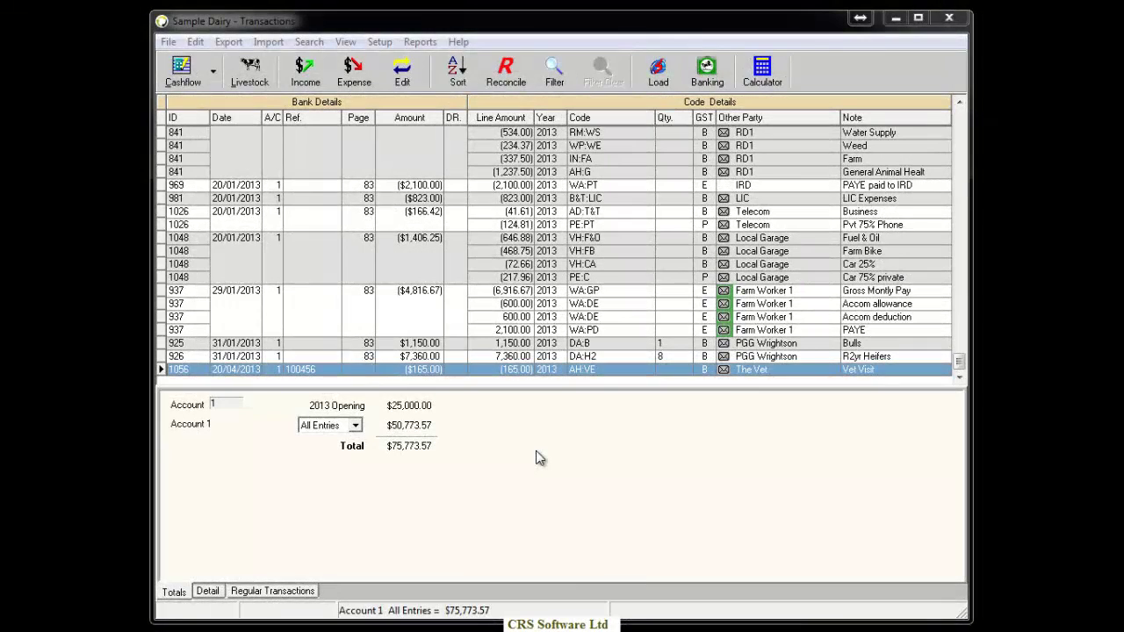
Start a new $438.57 expense paid to Local Garage.
{"action": "left_click", "coordinate": [354, 71]}
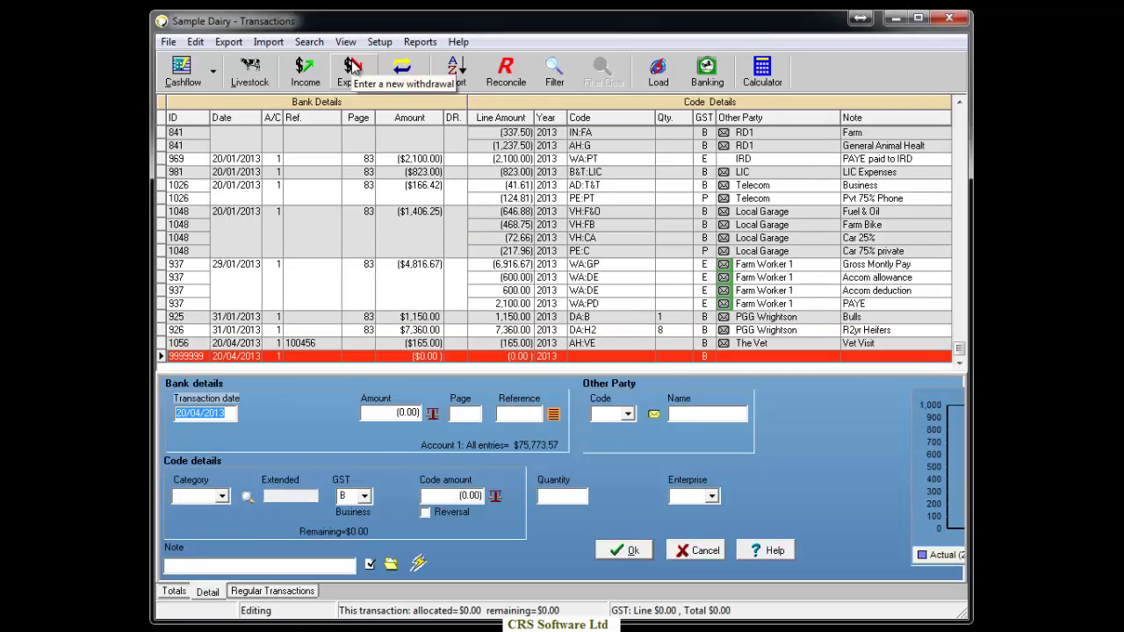
{"action": "left_click", "coordinate": [380, 413]}
{"action": "type", "text": "438.57"}
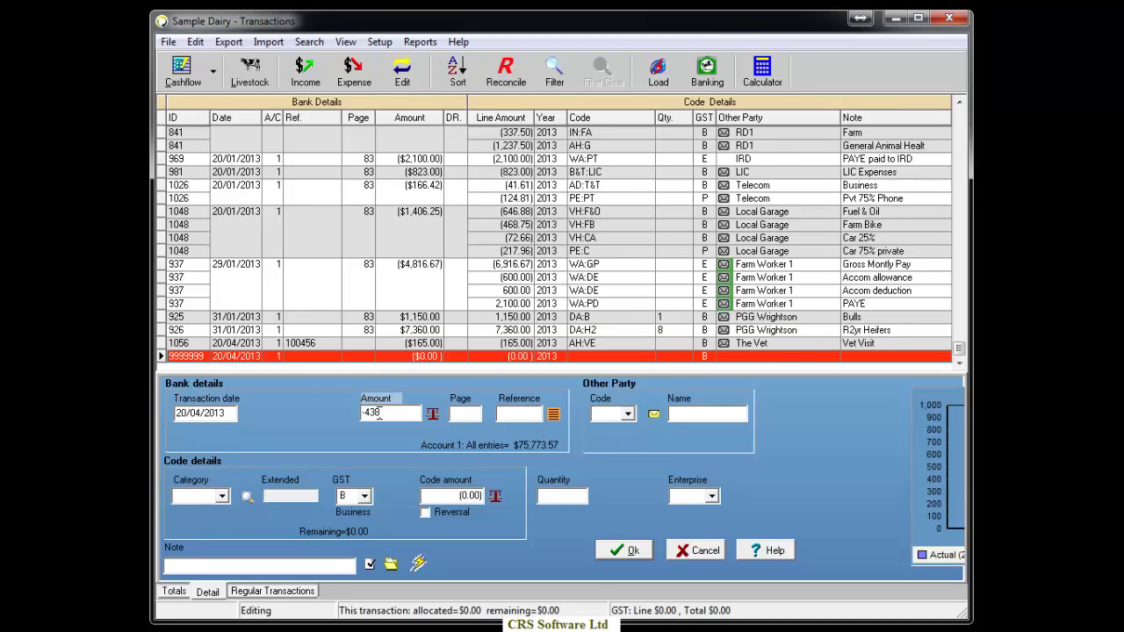
{"action": "key", "text": "Tab"}
{"action": "key", "text": "Tab"}
{"action": "key", "text": "Tab"}
{"action": "key", "text": "Tab"}
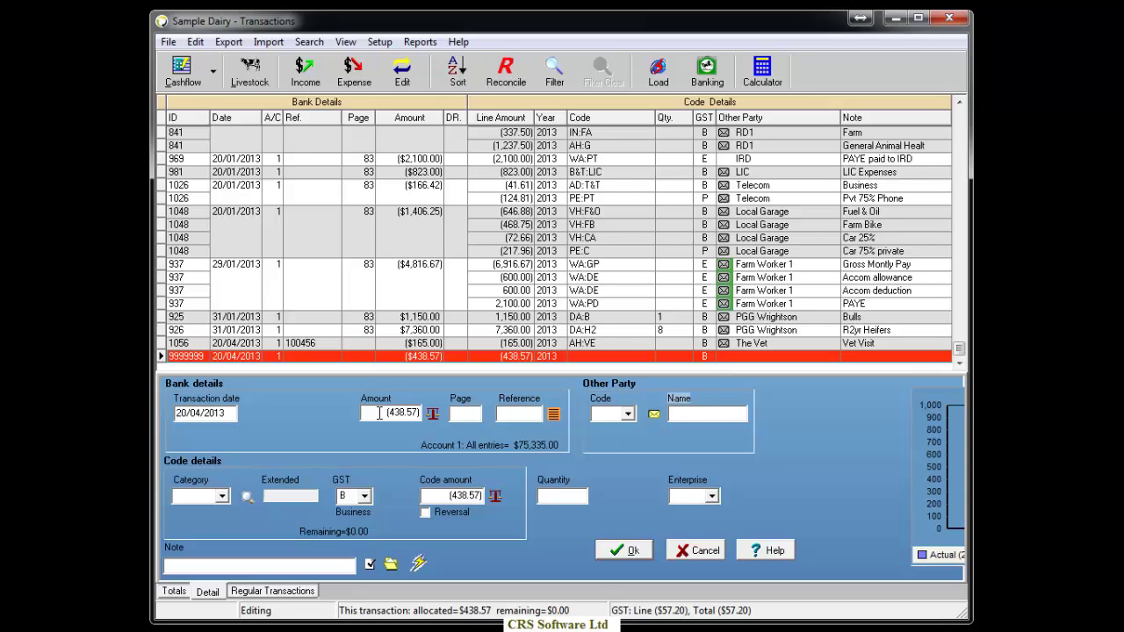
{"action": "type", "text": "Local Garage"}
{"action": "key", "text": "Tab"}
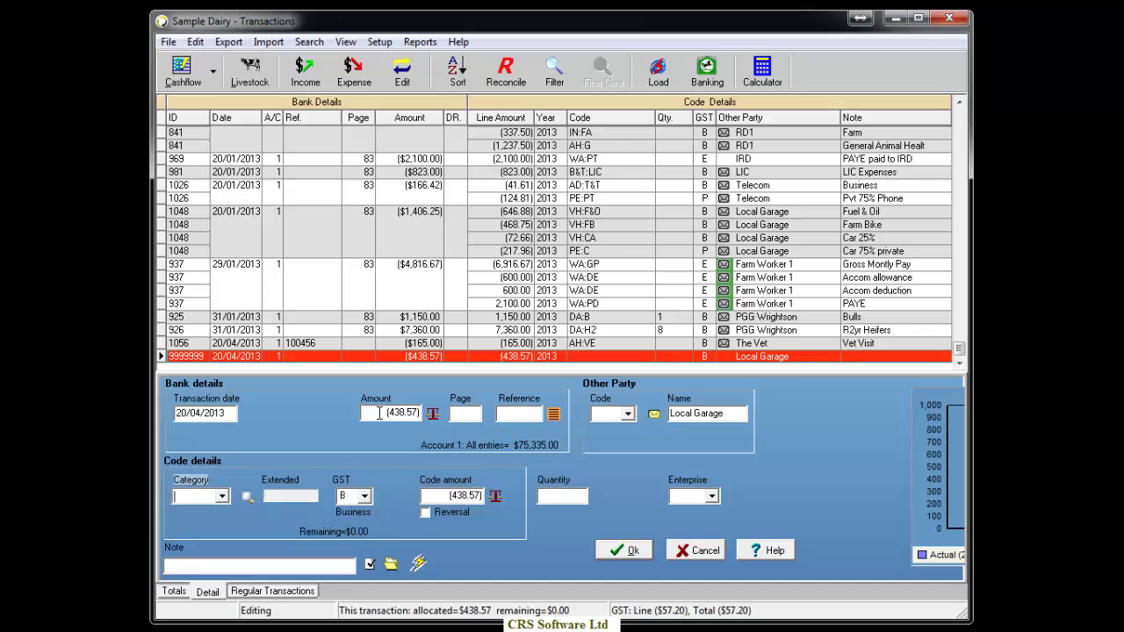
Code the first line to Vehicle Expenses, Fuel & Oil, with amount -200.00.
{"action": "left_click", "coordinate": [222, 497]}
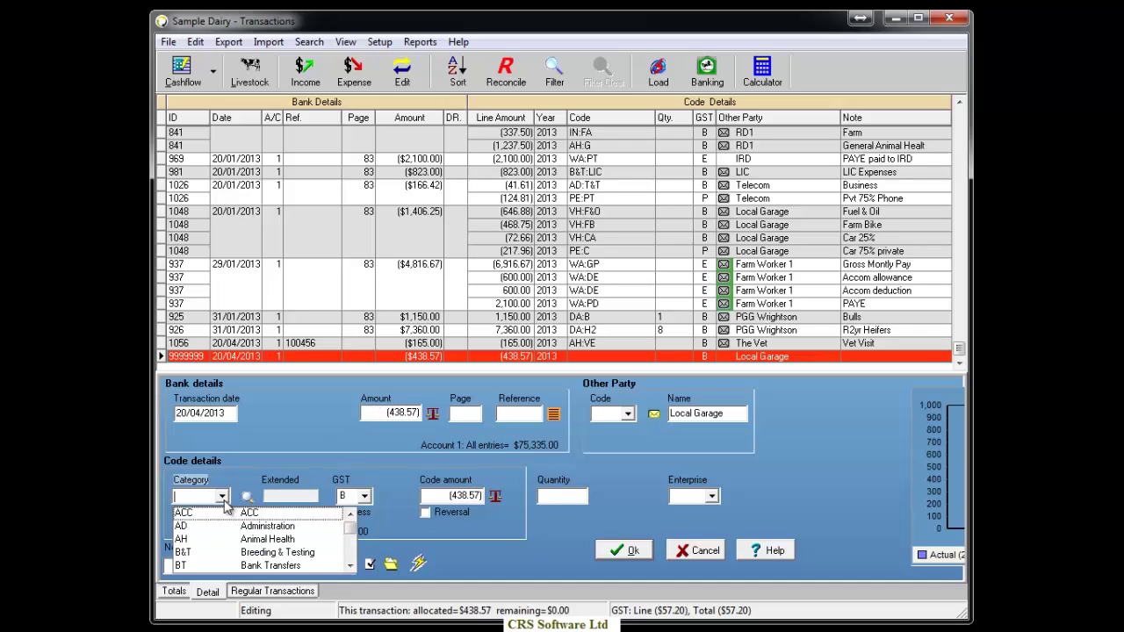
{"action": "type", "text": "vh"}
{"action": "key", "text": "Return"}
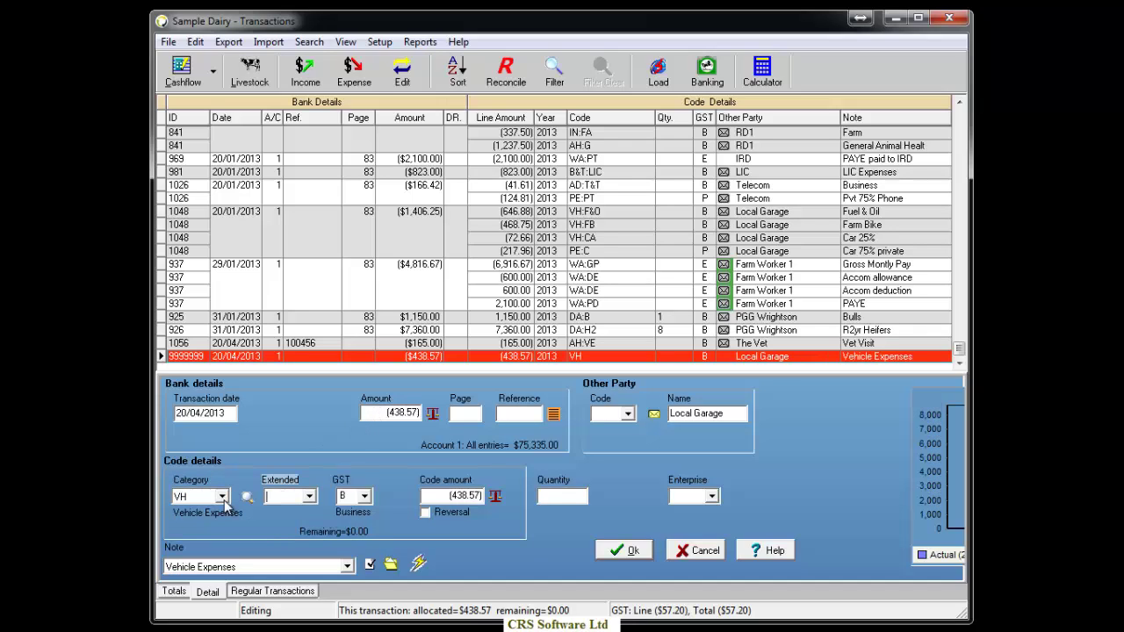
{"action": "key", "text": "Tab"}
{"action": "key", "text": "Tab"}
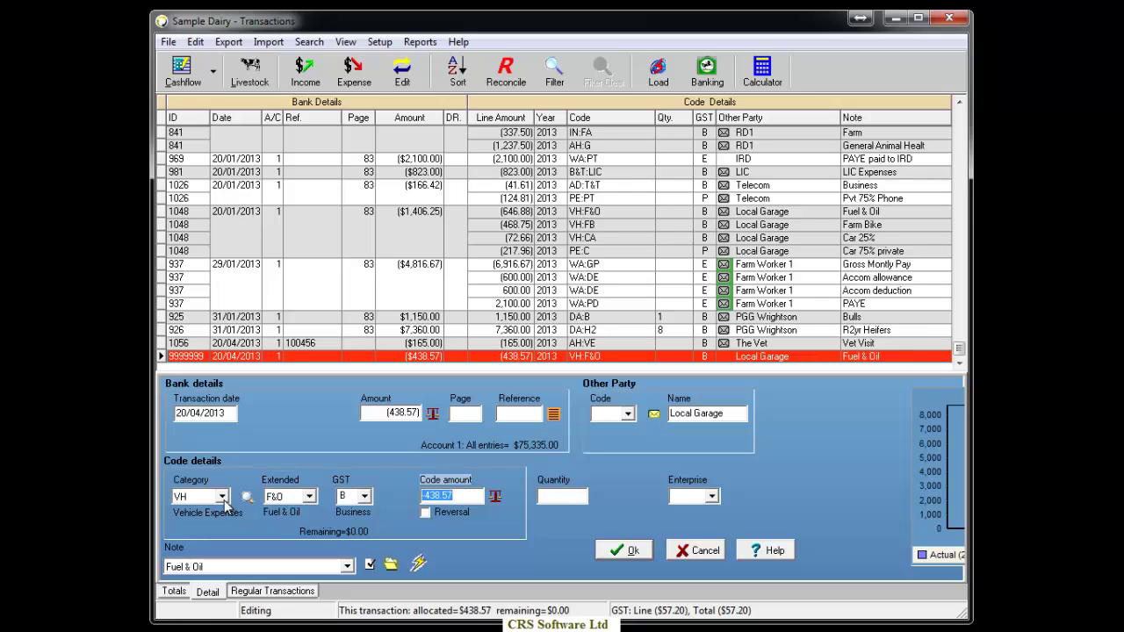
{"action": "type", "text": "-200.00"}
{"action": "key", "text": "Tab"}
{"action": "key", "text": "Tab"}
{"action": "key", "text": "Tab"}
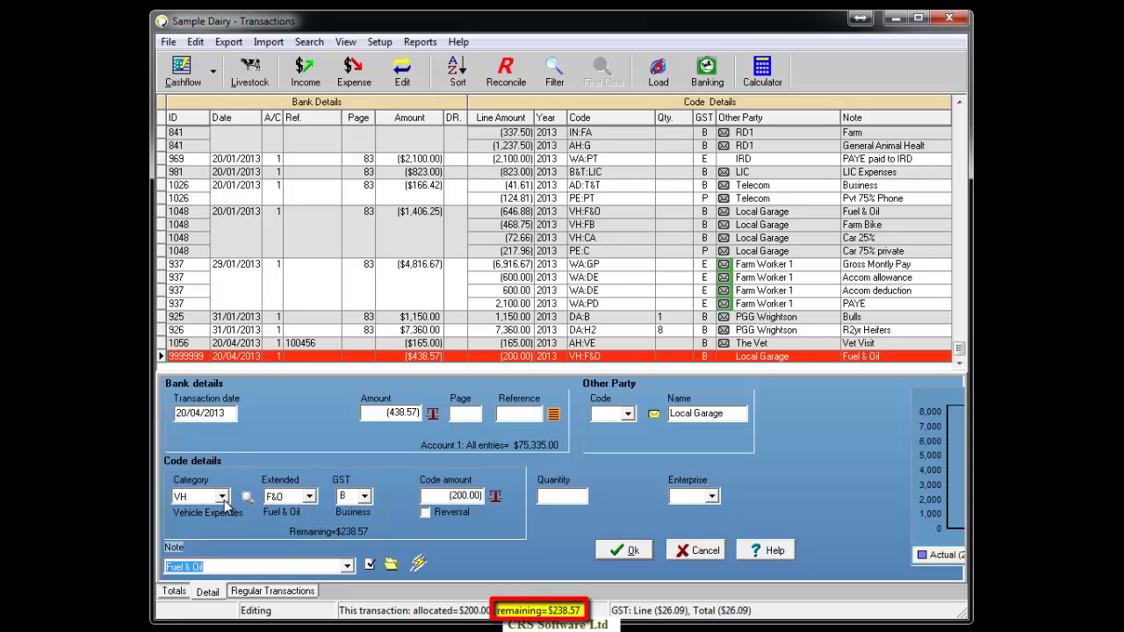
Add a VH:FB Farm Bike split line of 189.57.
{"action": "key", "text": "Tab"}
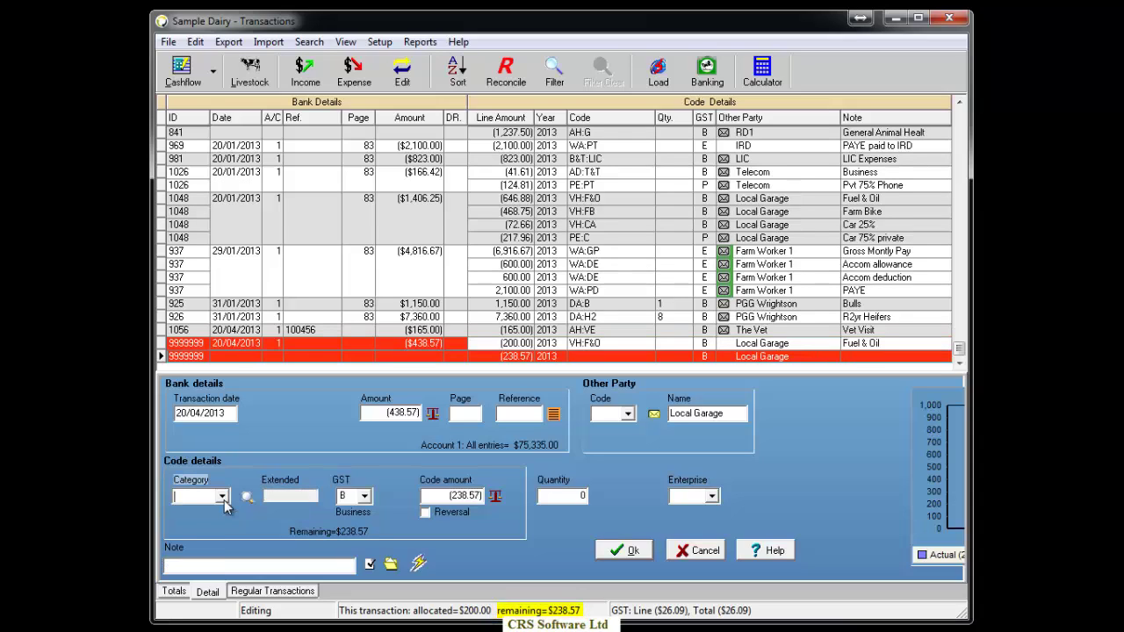
{"action": "type", "text": "VH"}
{"action": "key", "text": "Tab"}
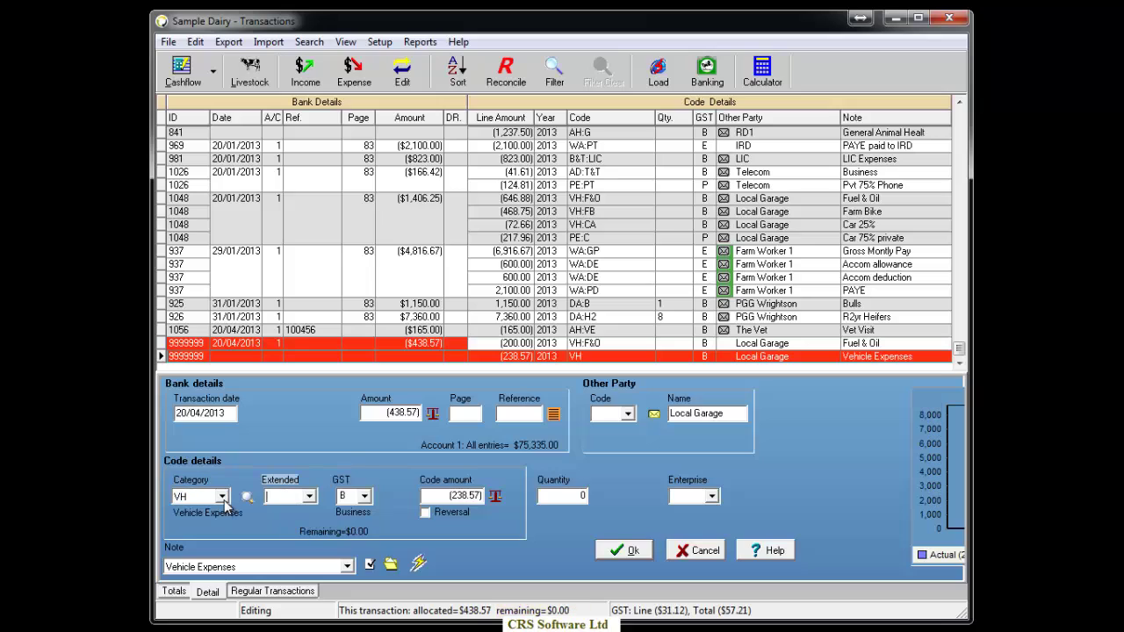
{"action": "type", "text": "FB"}
{"action": "key", "text": "Tab"}
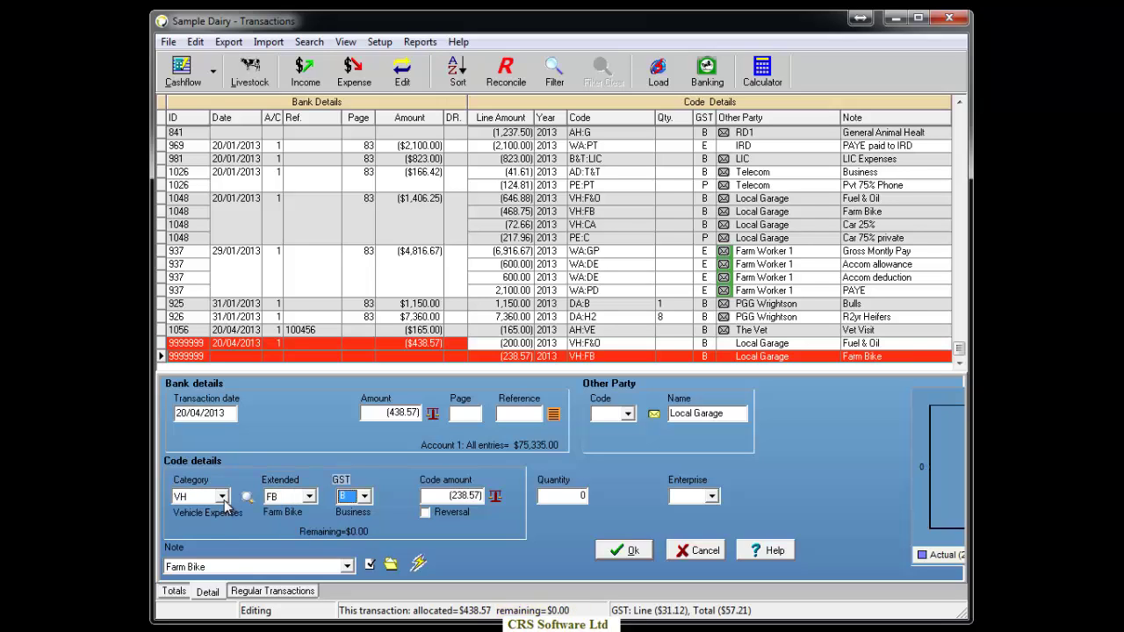
{"action": "type", "text": "189.57"}
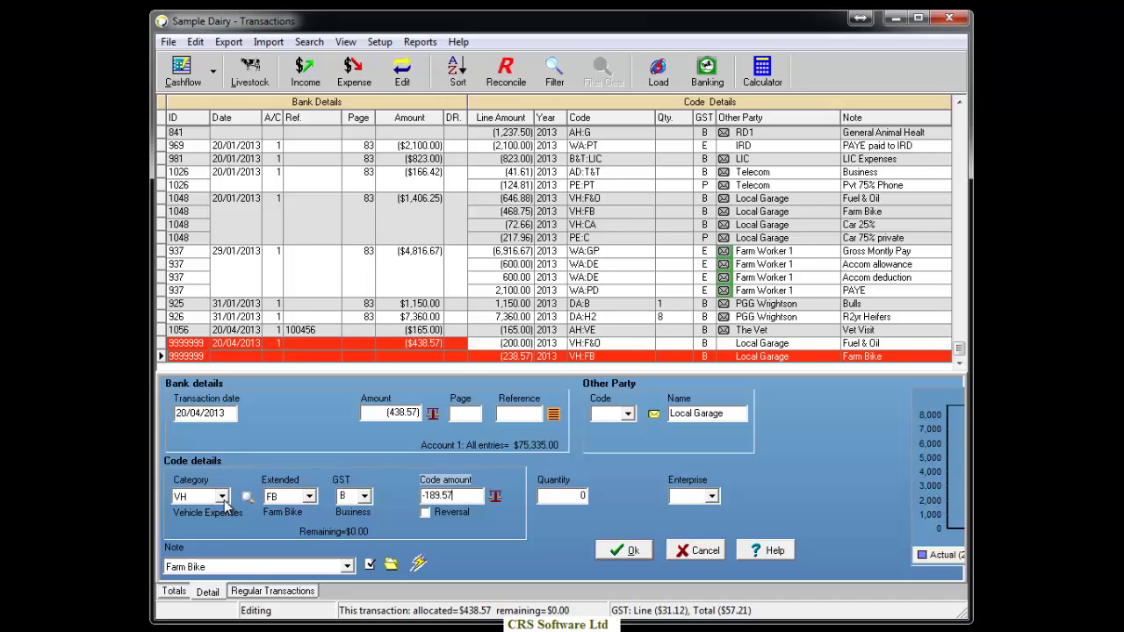
{"action": "key", "text": "Tab"}
Code the final line to PE:C private car and save the split expense.
{"action": "key", "text": "Tab"}
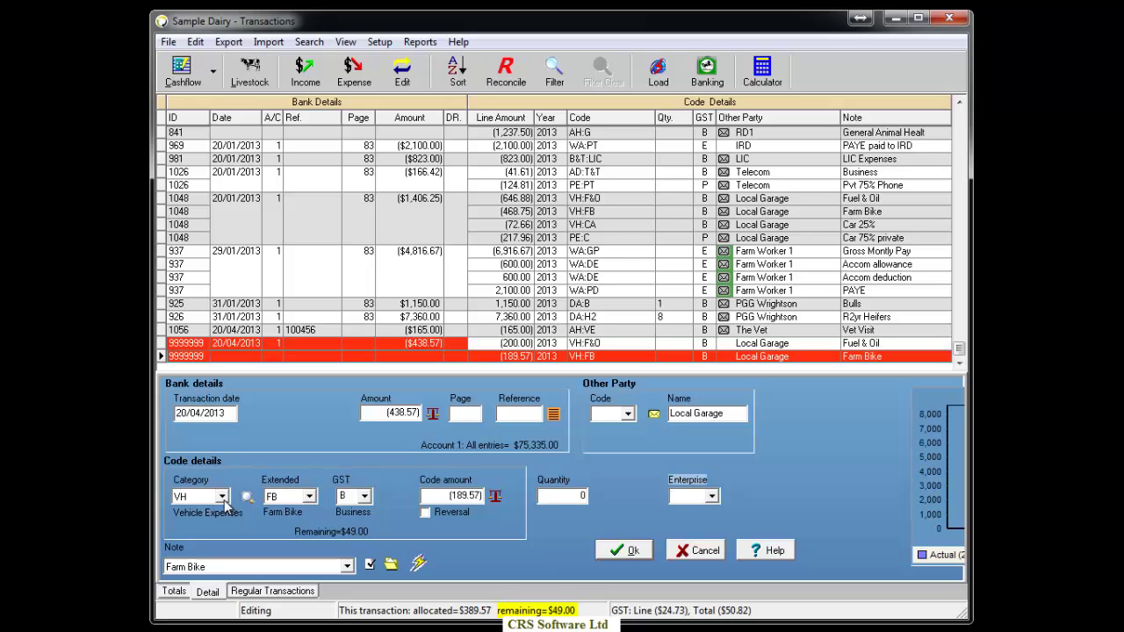
{"action": "key", "text": "Tab"}
{"action": "key", "text": "Tab"}
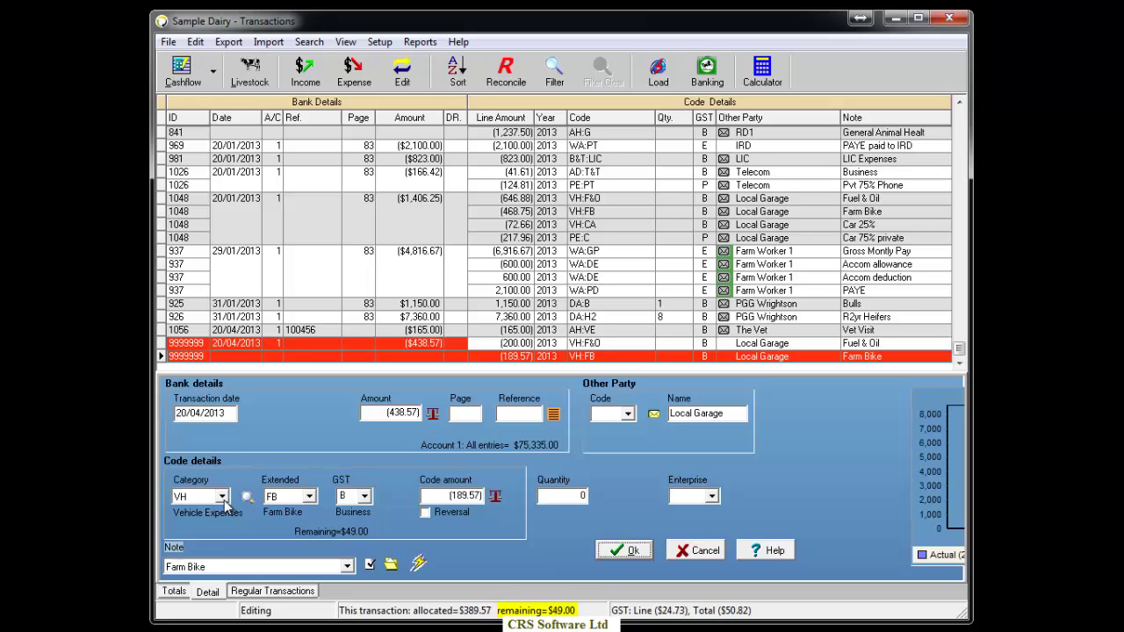
{"action": "type", "text": "PE"}
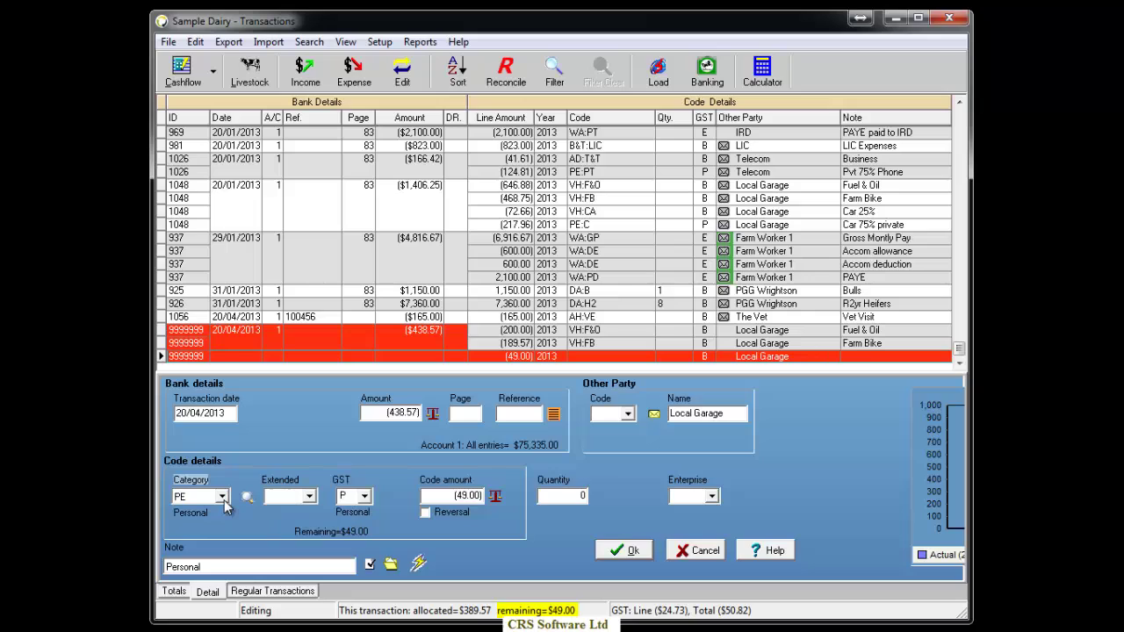
{"action": "type", "text": ":C"}
{"action": "key", "text": "Tab"}
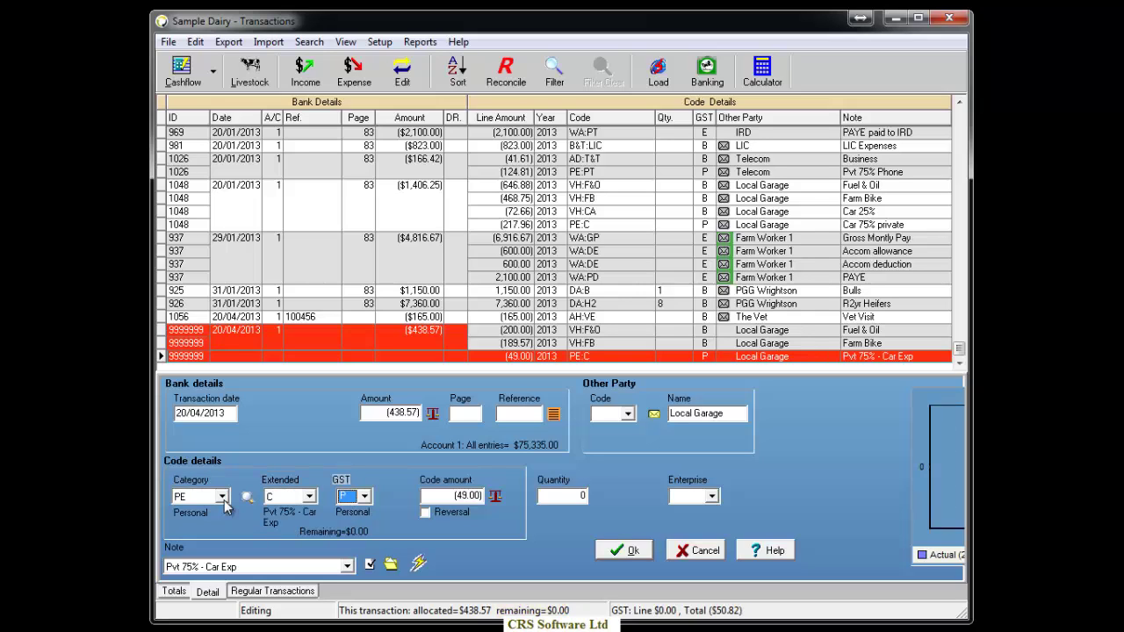
{"action": "key", "text": "Tab"}
{"action": "key", "text": "Tab"}
{"action": "key", "text": "Tab"}
{"action": "key", "text": "Tab"}
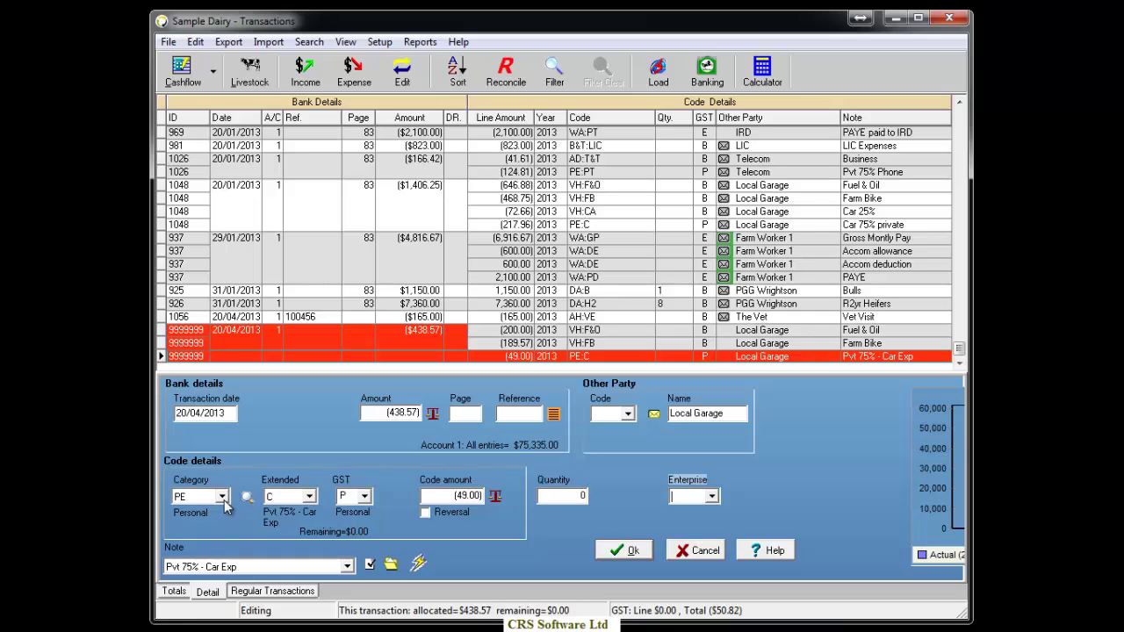
{"action": "key", "text": "Return"}
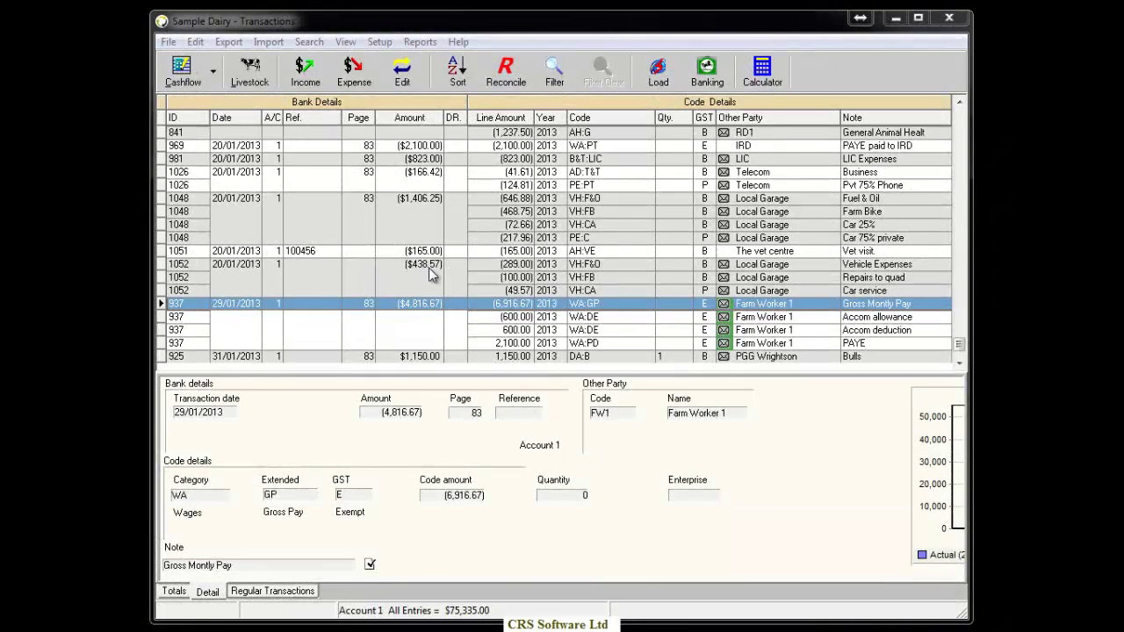
Start a $62,891.58 income receipt from Fonterra Group.
{"action": "left_click", "coordinate": [307, 75]}
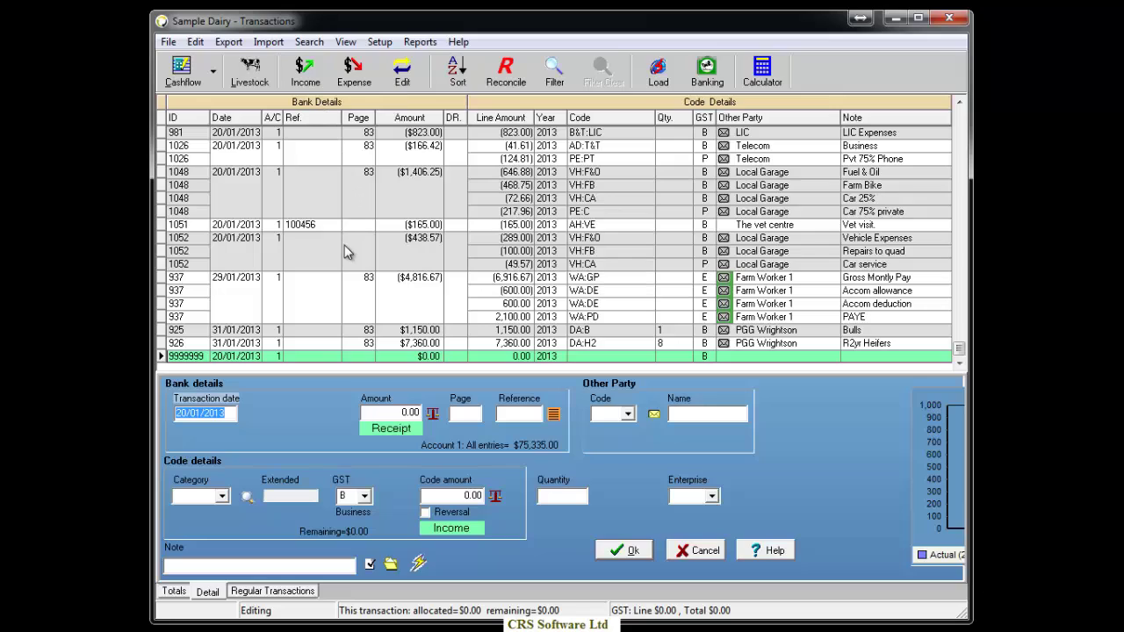
{"action": "left_click", "coordinate": [401, 414]}
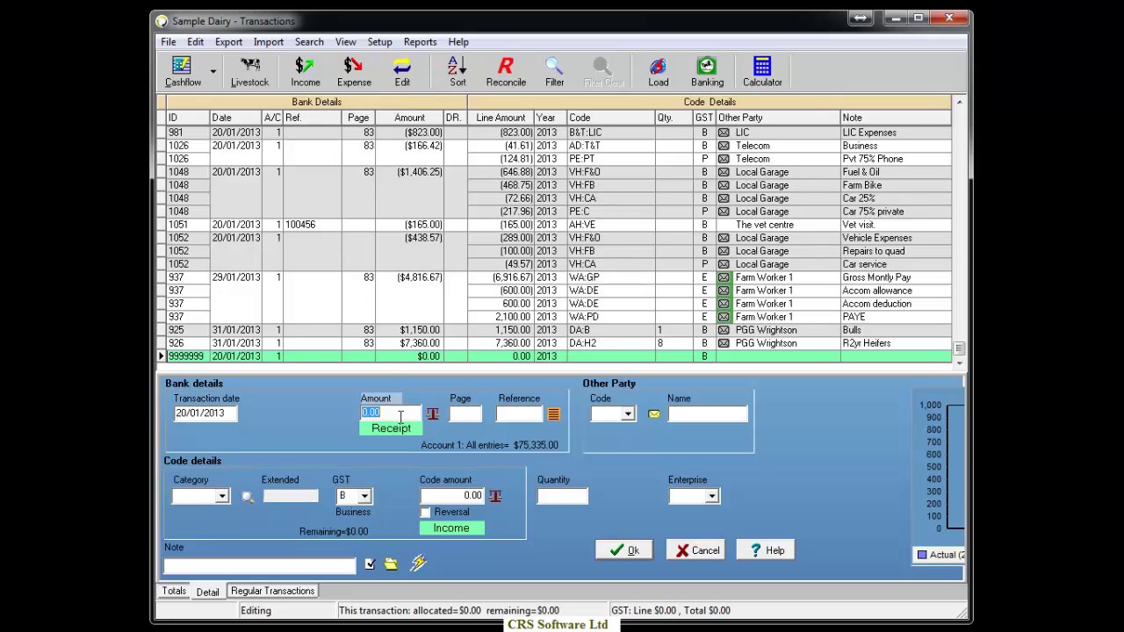
{"action": "type", "text": "62,891.58"}
{"action": "key", "text": "Tab"}
{"action": "key", "text": "Tab"}
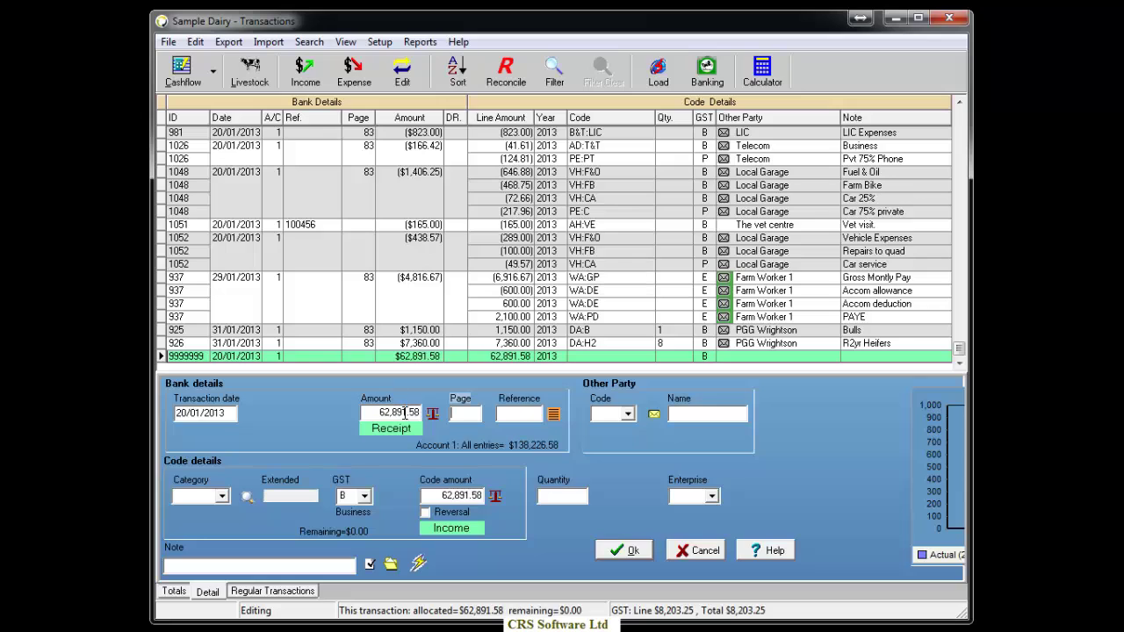
{"action": "left_click", "coordinate": [627, 414]}
{"action": "scroll", "coordinate": [710, 470], "scroll_direction": "down", "scroll_amount": 5}
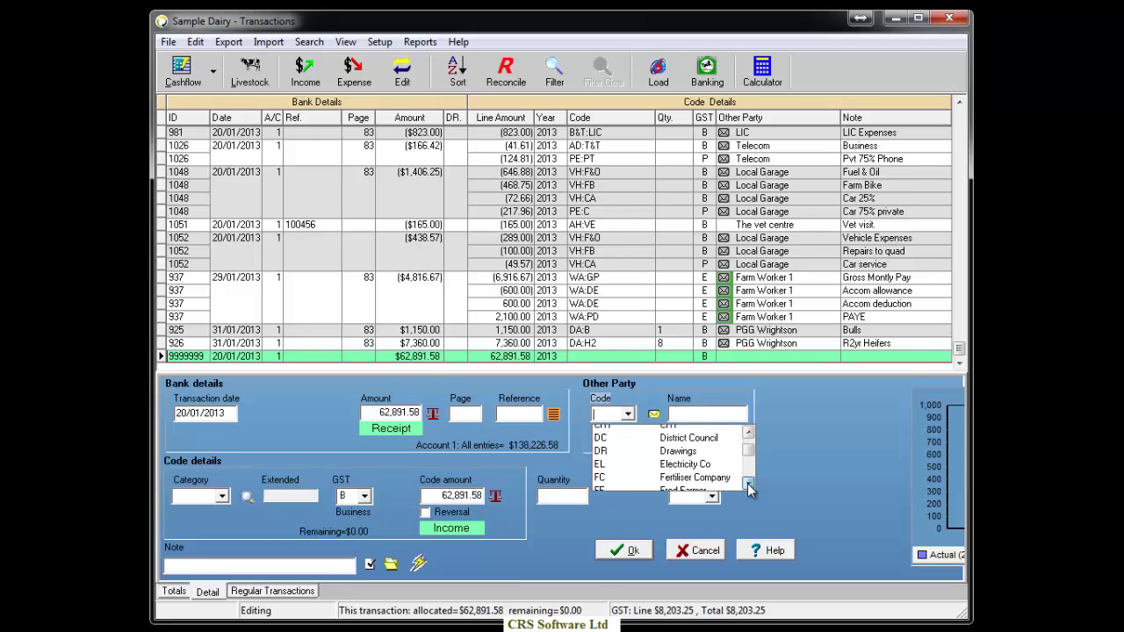
{"action": "left_click", "coordinate": [705, 468]}
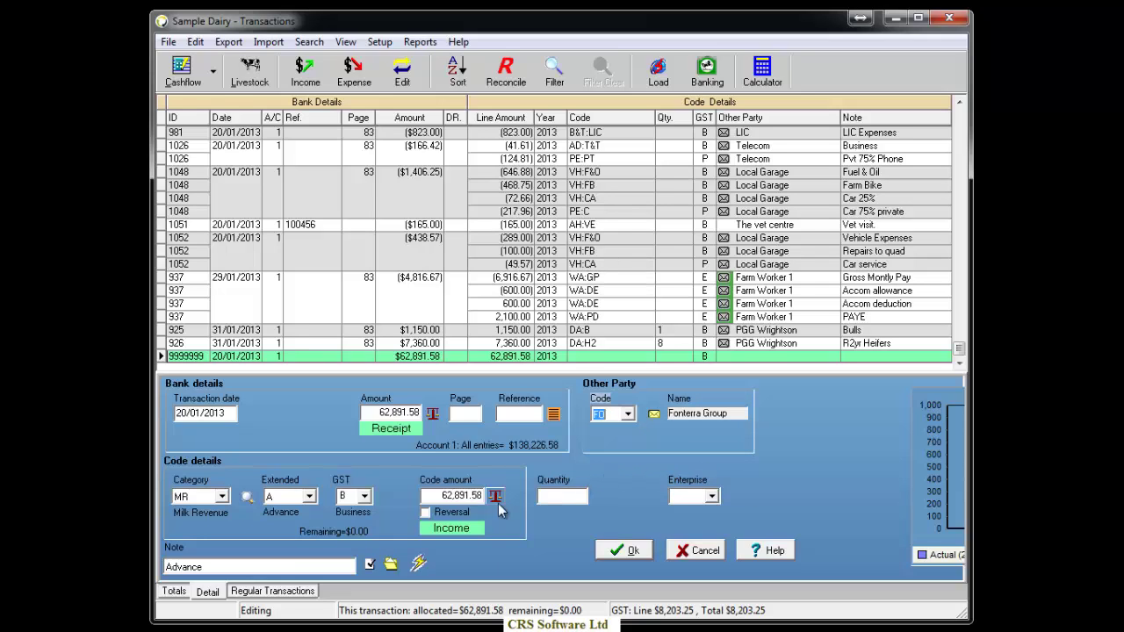
Set the Advance line amount to 65,650.57, leaving a remainder line.
{"action": "left_click", "coordinate": [474, 496]}
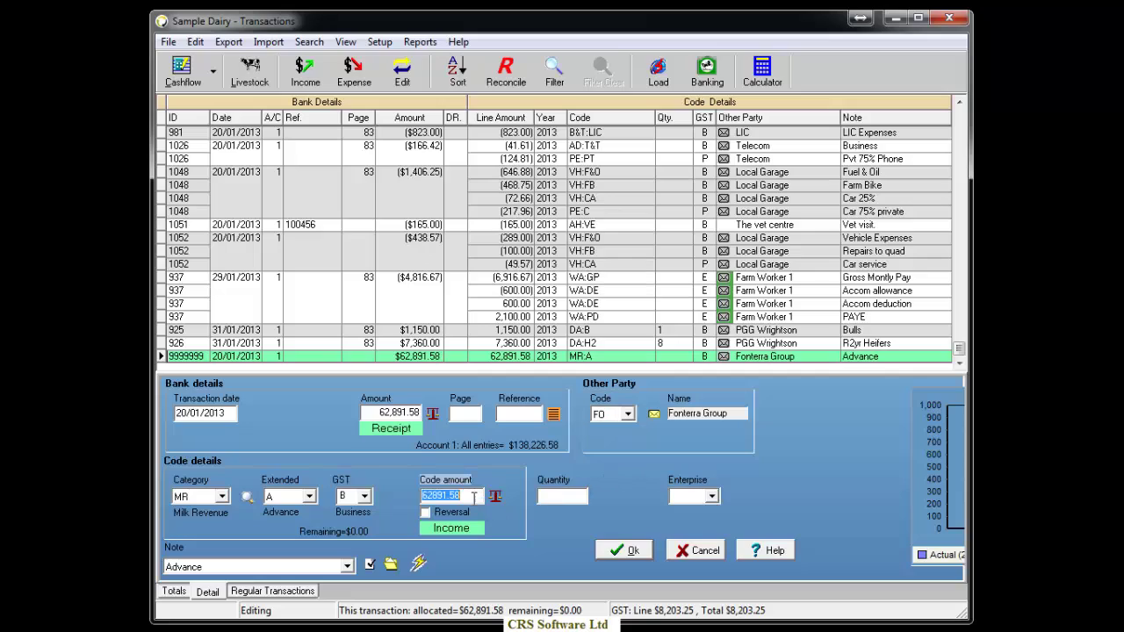
{"action": "type", "text": "65650.57"}
{"action": "key", "text": "Tab"}
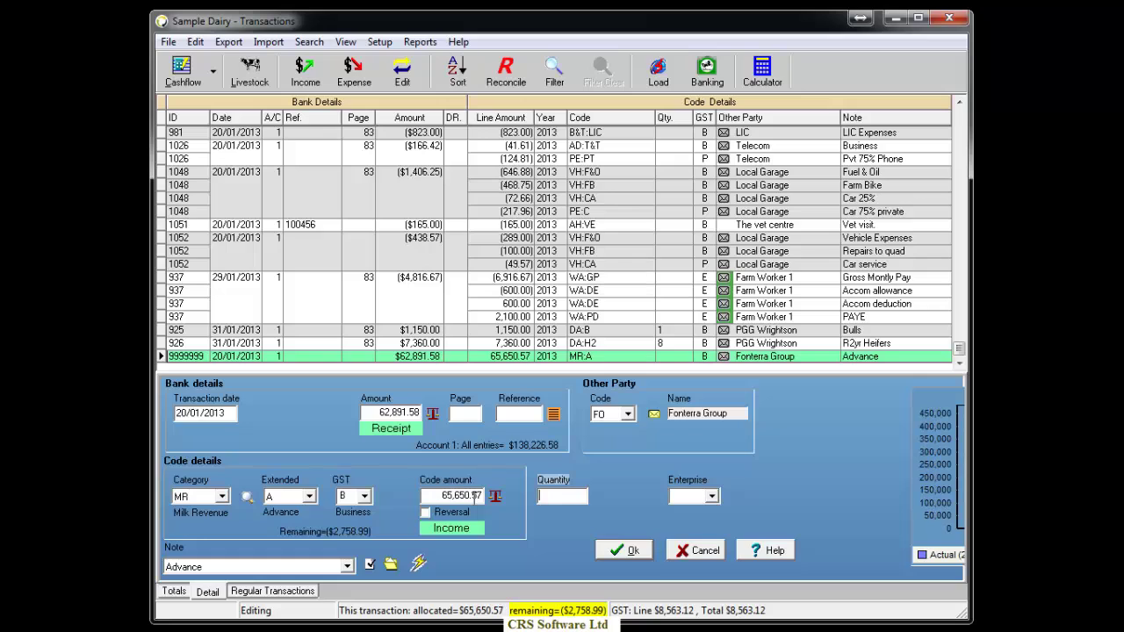
{"action": "left_click", "coordinate": [615, 554]}
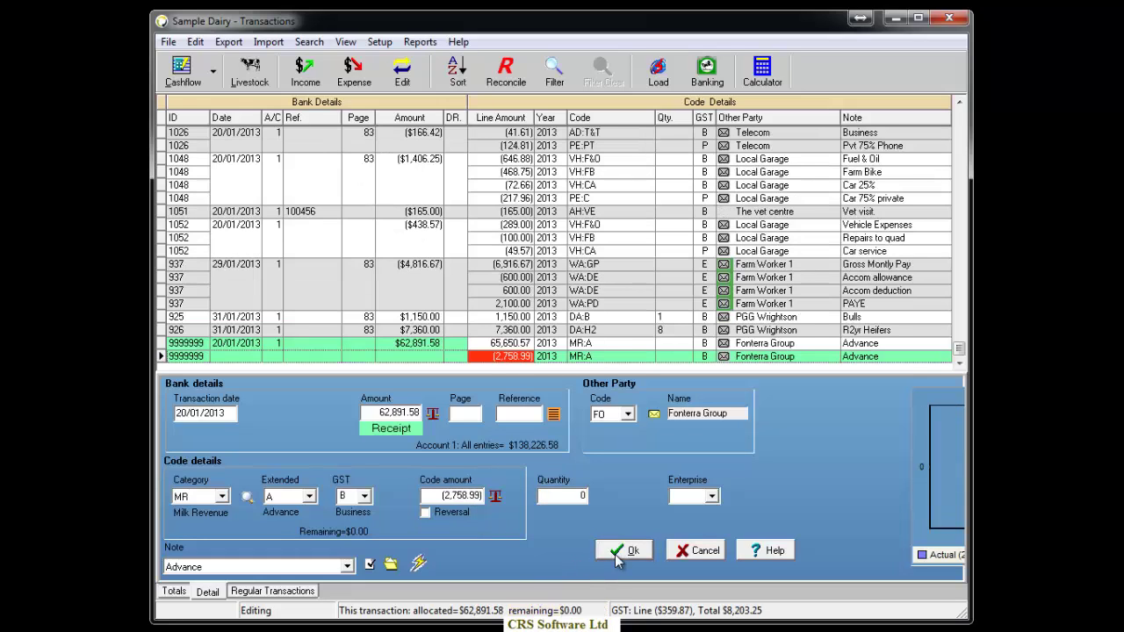
Code the remainder line to Dairy NZ Levy at -641.58 and save the receipt.
{"action": "left_click", "coordinate": [309, 496]}
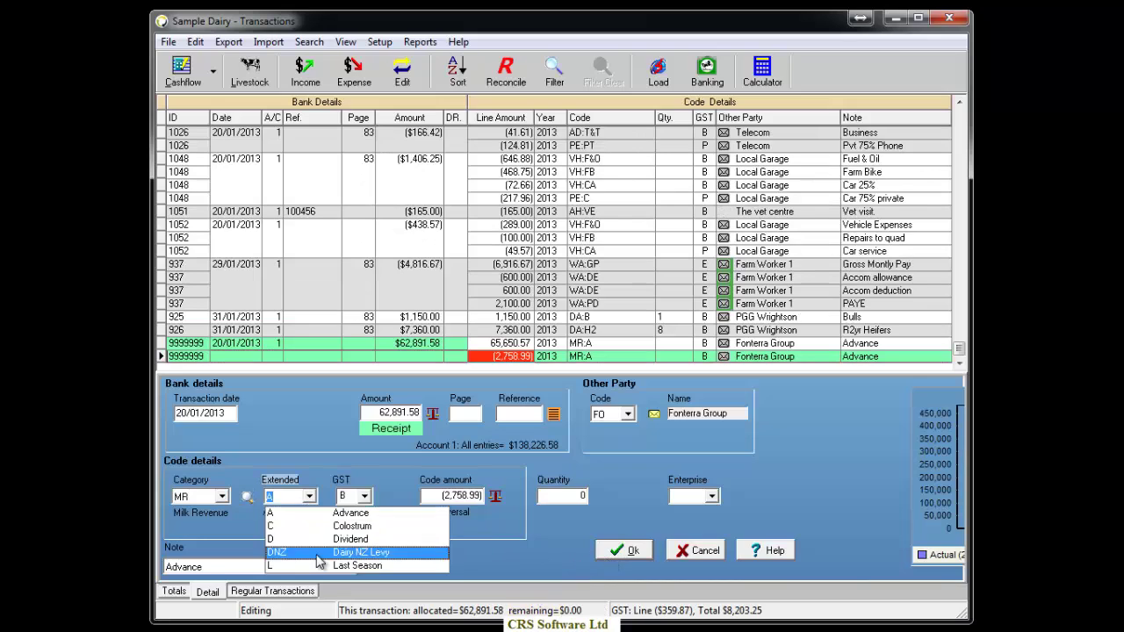
{"action": "left_click", "coordinate": [313, 553]}
{"action": "left_click", "coordinate": [446, 495]}
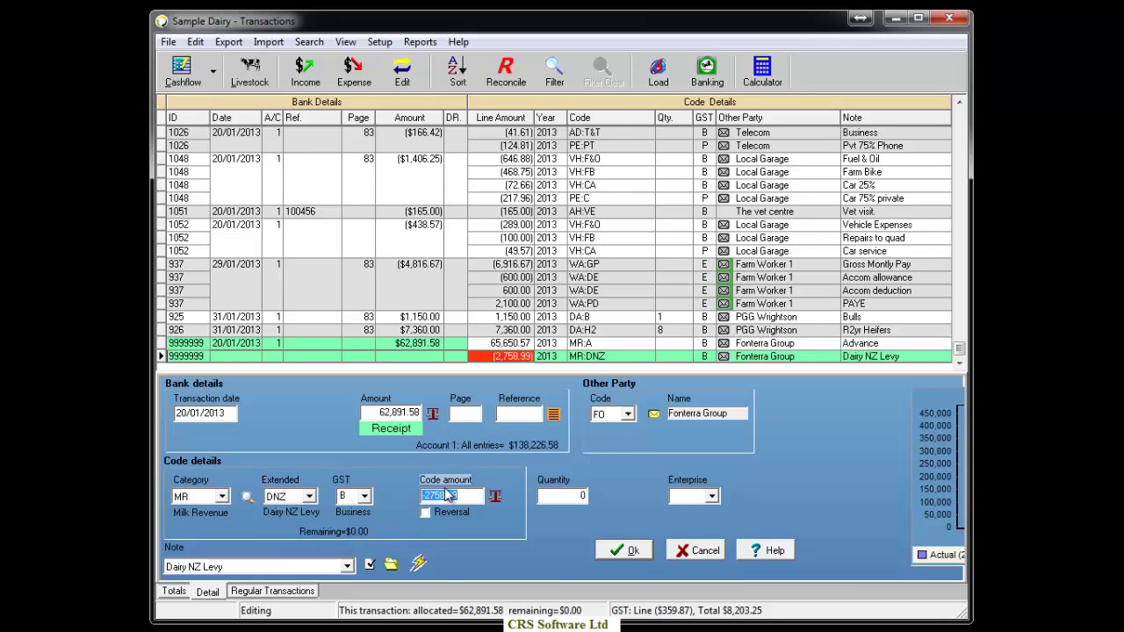
{"action": "type", "text": "-641.5"}
{"action": "type", "text": "8"}
{"action": "key", "text": "Tab"}
{"action": "left_click", "coordinate": [625, 550]}
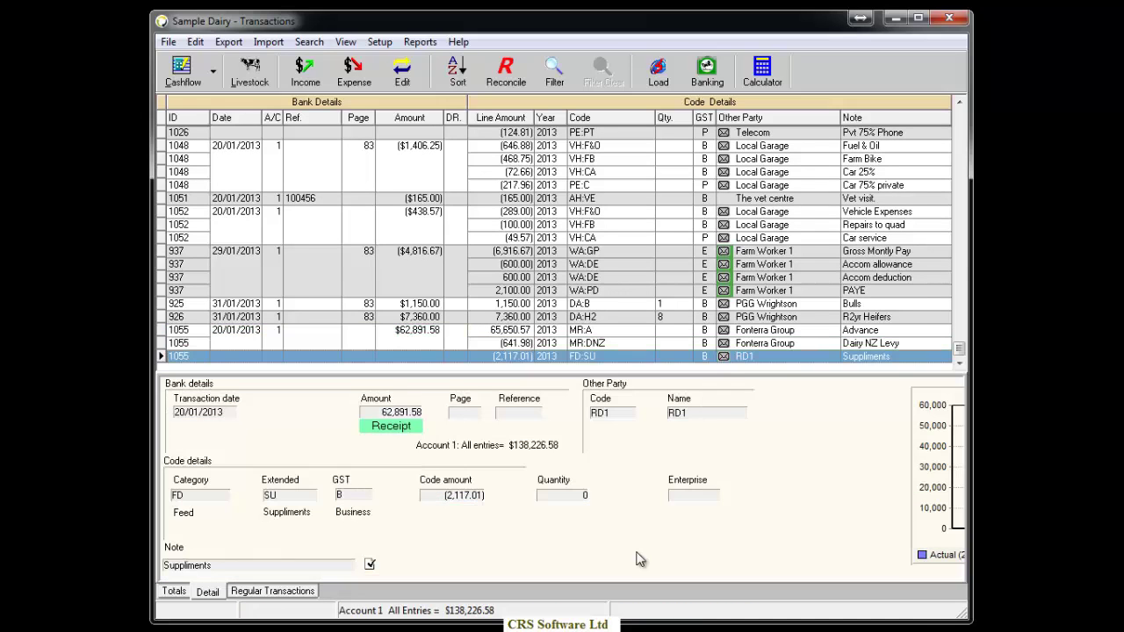